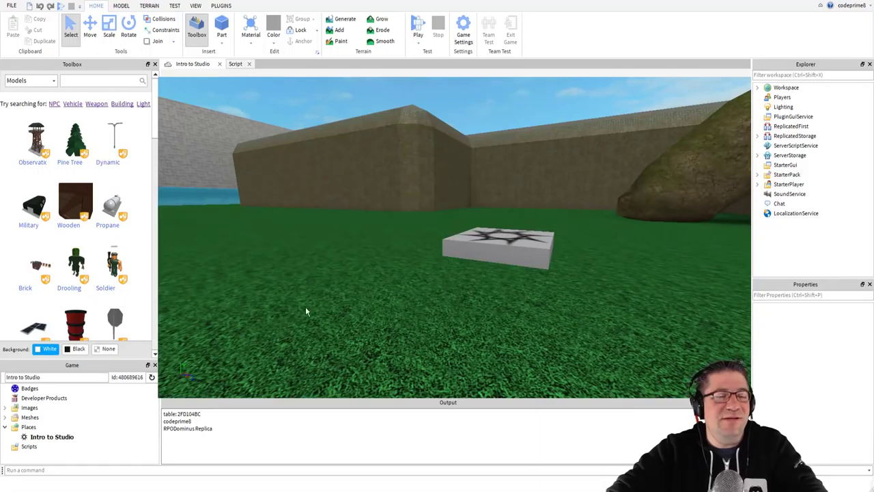
right_click_drag(349, 269, 349, 267)
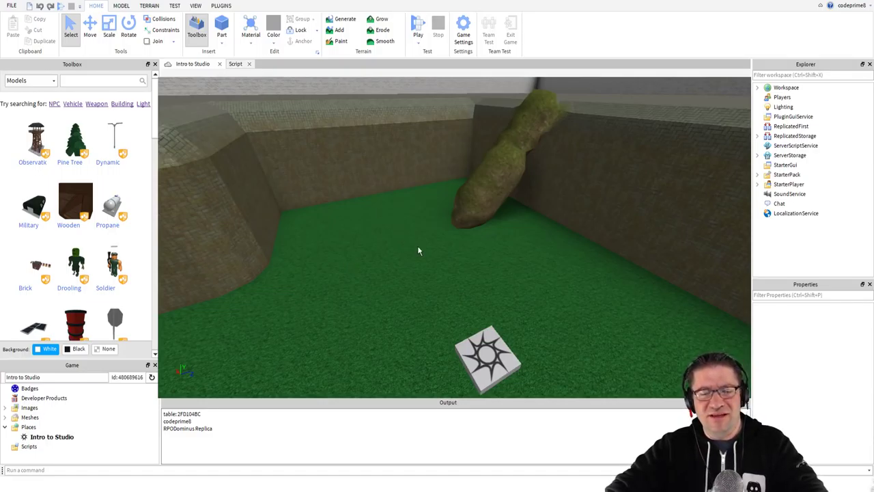
right_click_drag(418, 246, 423, 245)
key("w")
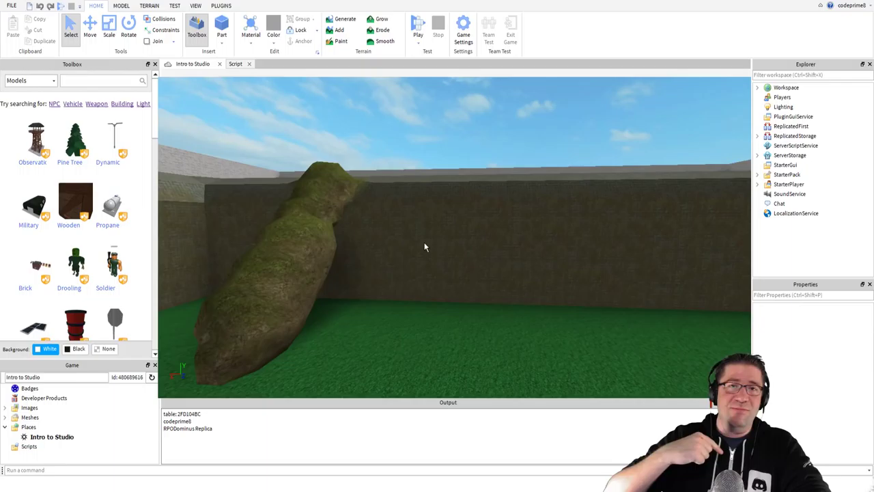
key("w")
right_click_drag(424, 242, 421, 240)
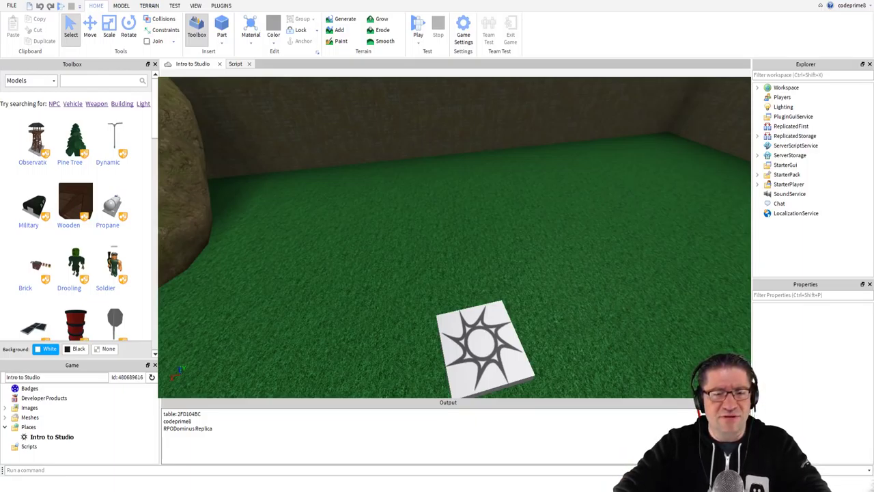
right_click_drag(369, 241, 363, 248)
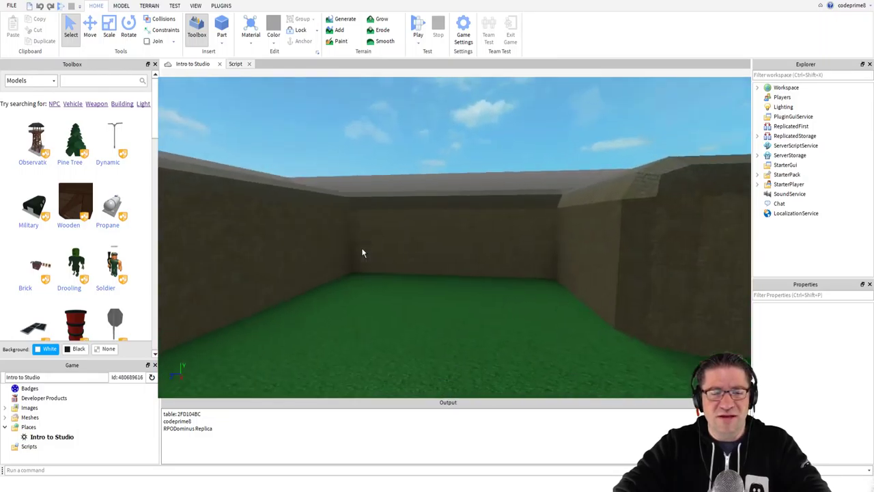
- Open the script containing the givehat function and enlarge its code text
left_click(233, 64)
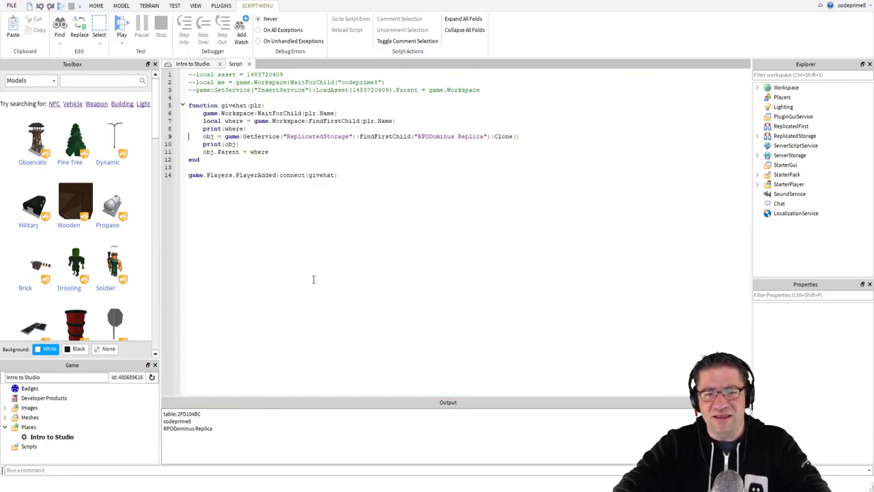
scroll(391, 230, "up", 4, "ctrl")
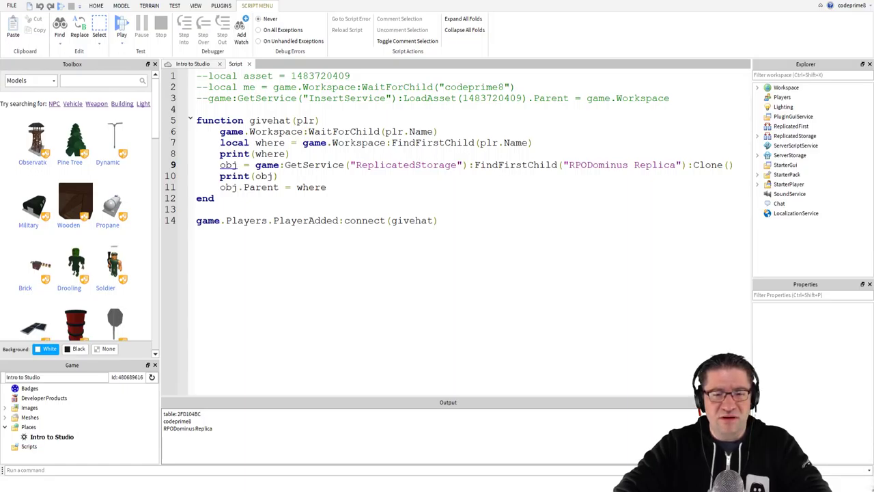
left_click(198, 64)
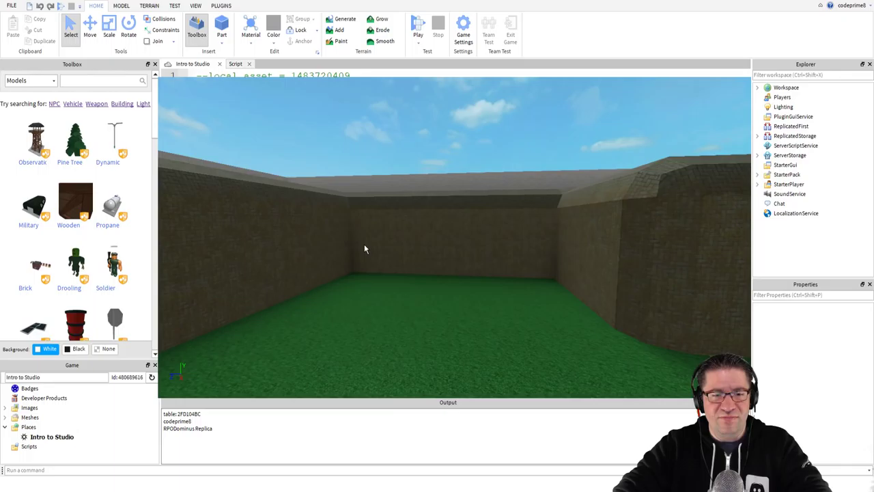
right_click_drag(365, 247, 364, 248)
key("w")
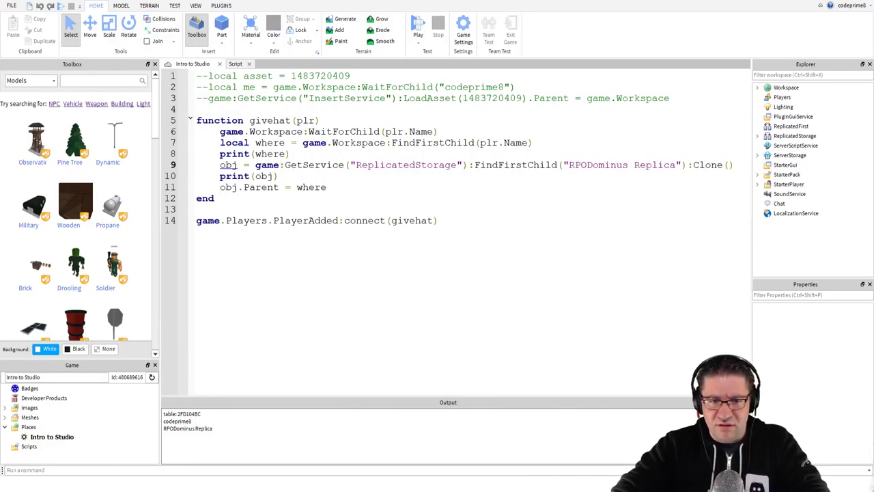
- Return to the script and examine the asset ID in its commented-out first line
left_click(234, 63)
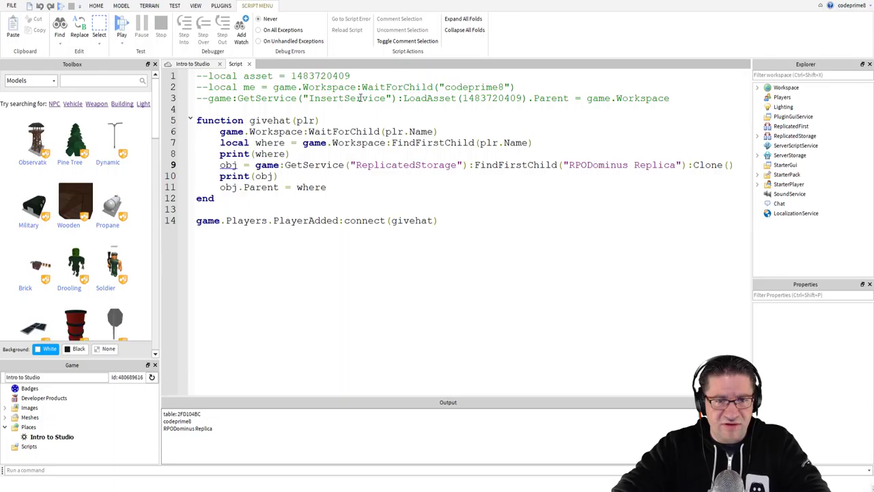
double_click(295, 76)
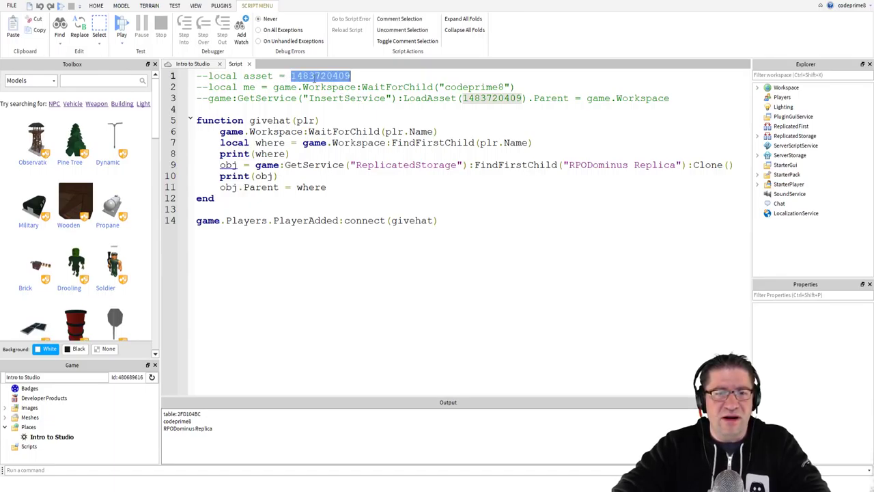
left_click(361, 73)
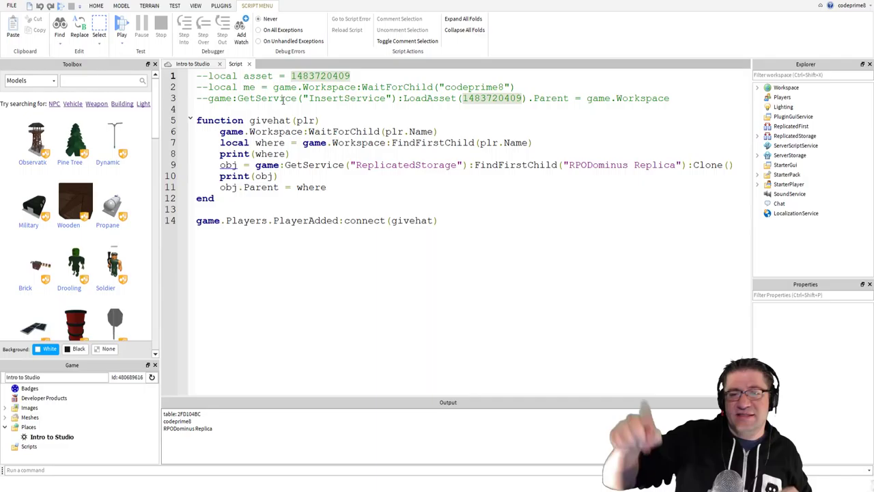
- Uncomment the first three script lines: the asset variable, the me variable and the InsertService LoadAsset call
left_click(210, 99)
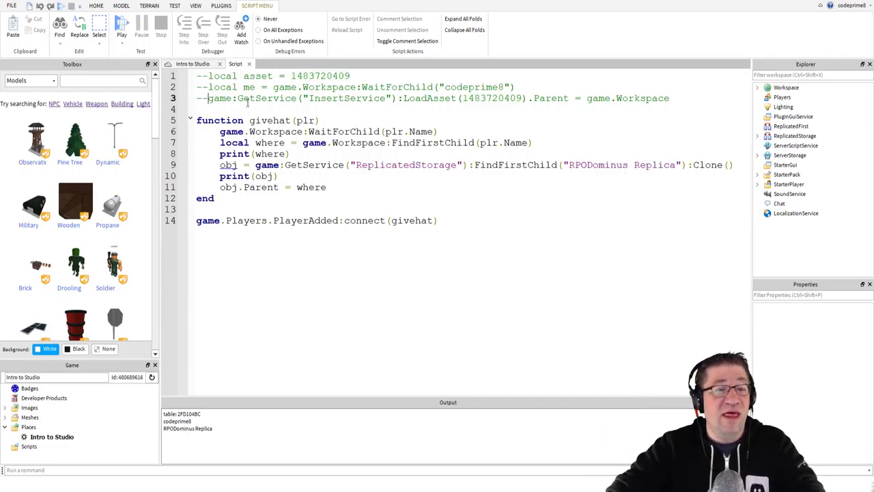
key("BackSpace")
key("BackSpace")
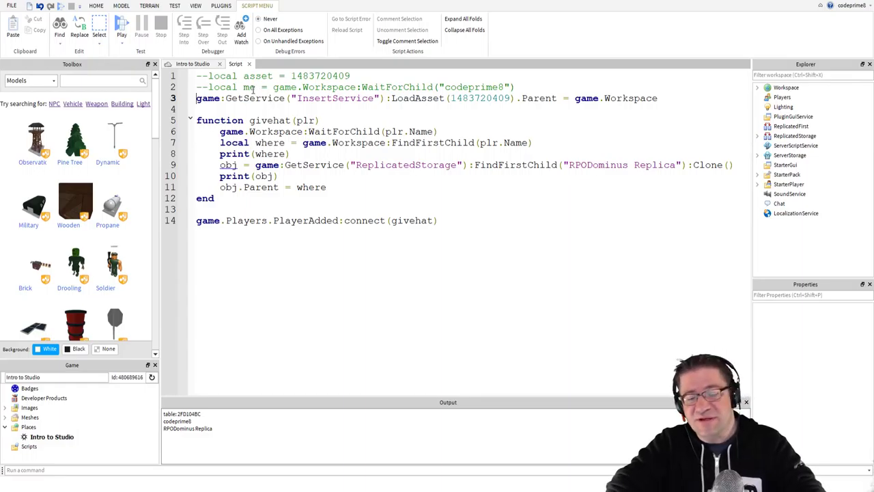
left_click(209, 87)
key("BackSpace")
key("BackSpace")
left_click(207, 76)
key("BackSpace")
key("BackSpace")
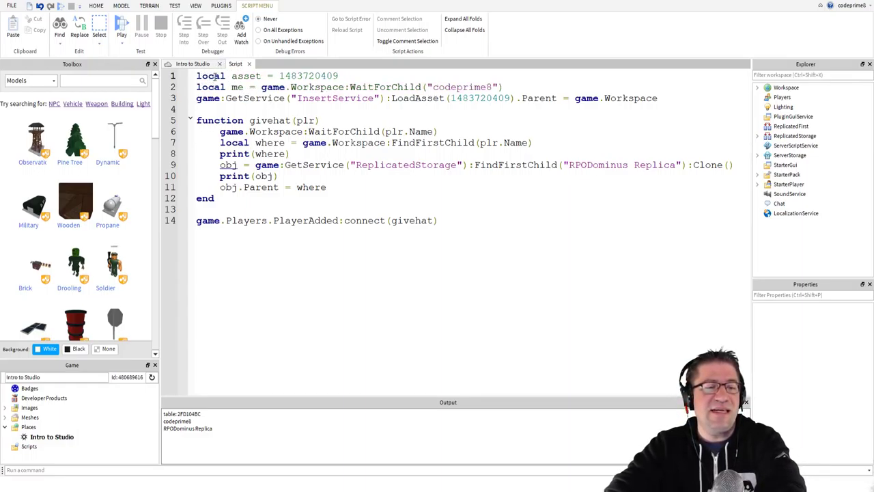
left_click(363, 96)
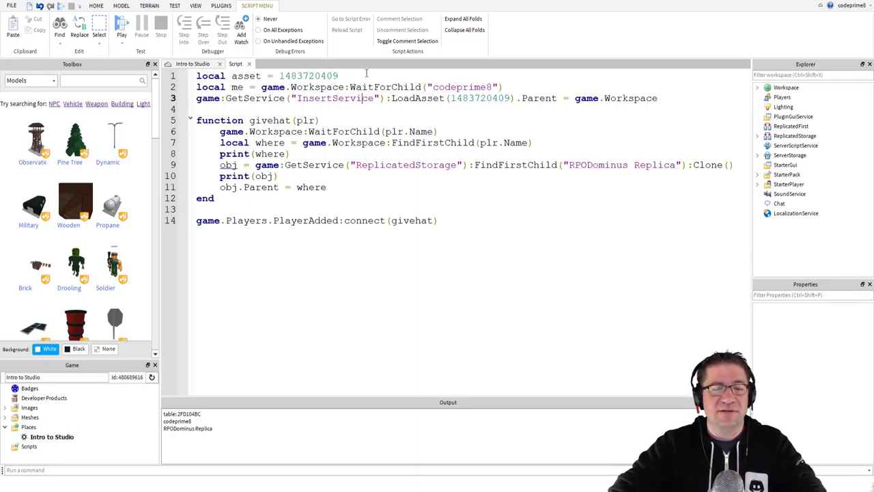
- Playtest the place, move the character and view it from different sides, and stop the test
key("F5")
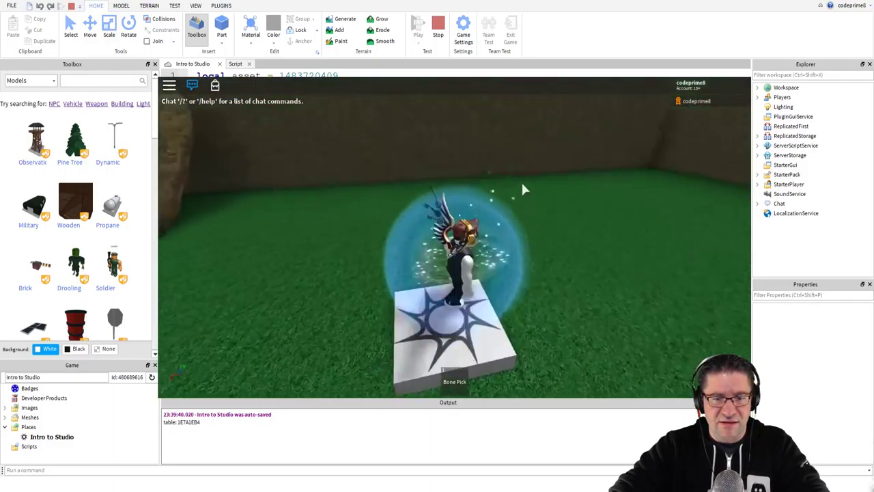
key("d")
right_click_drag(520, 189, 462, 217)
key("s")
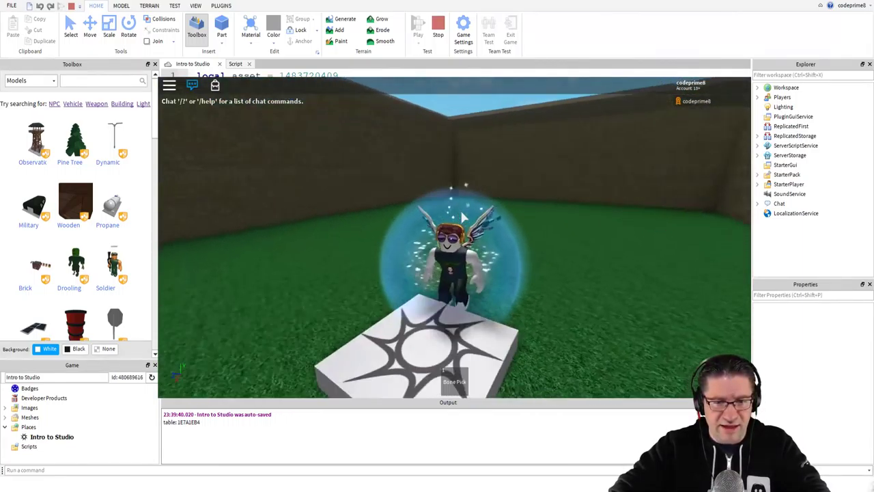
key("w")
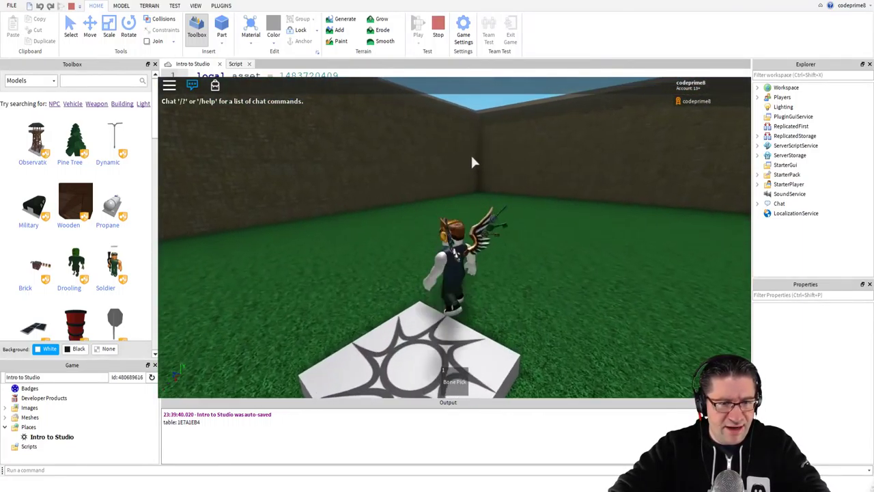
left_click(438, 29)
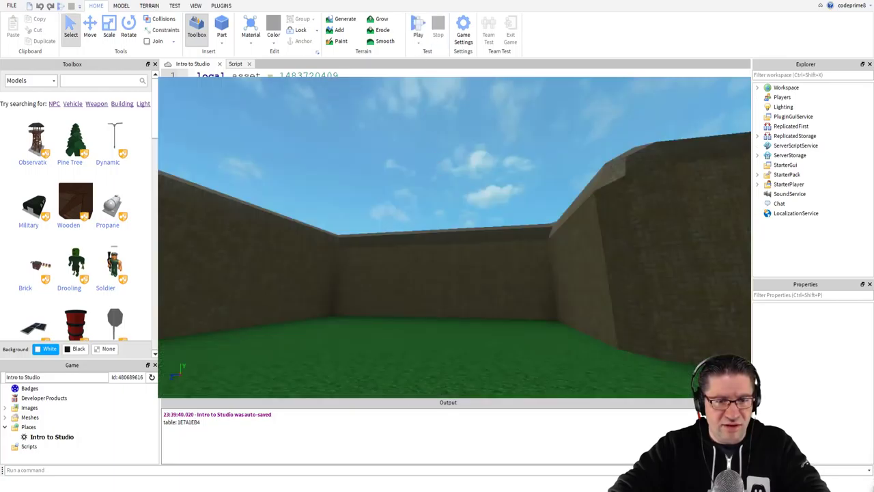
- Replace the hard-coded ID in the script's LoadAsset call with the variable asset
left_click(236, 64)
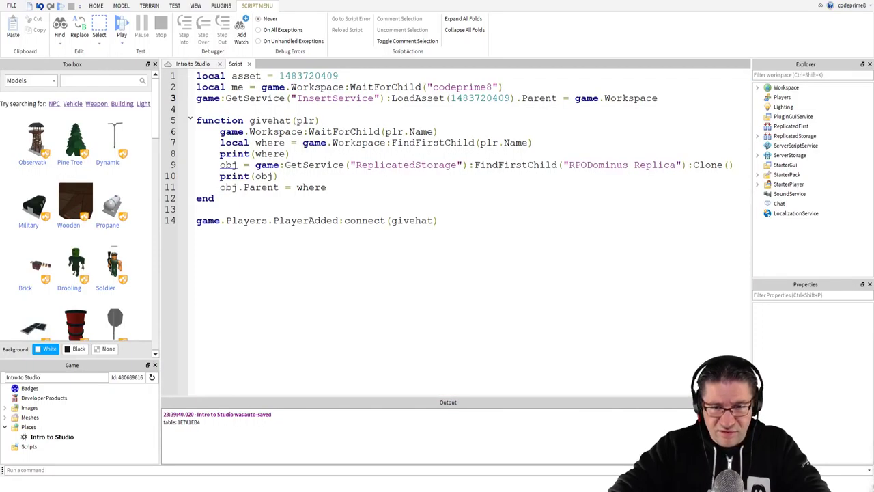
double_click(480, 98)
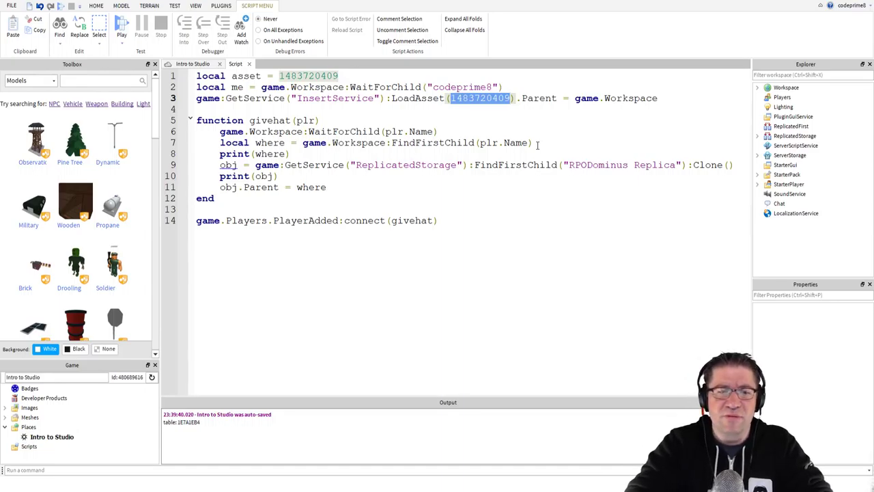
type("asset")
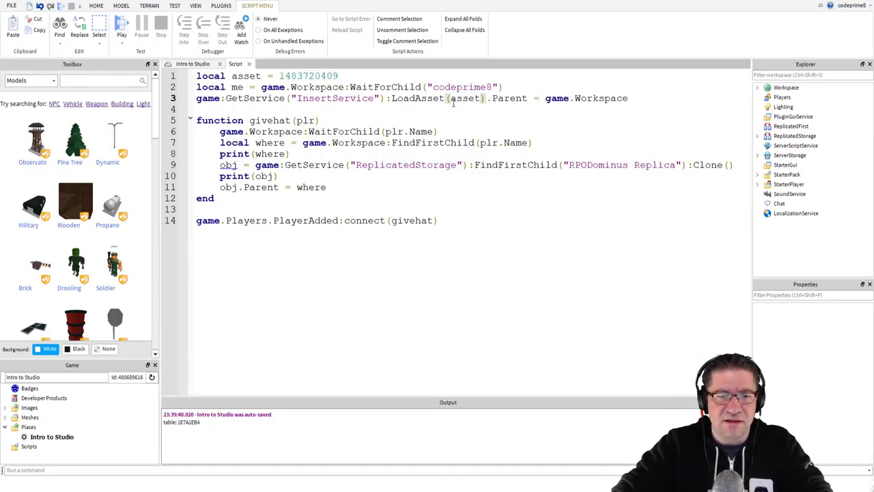
left_click(281, 72)
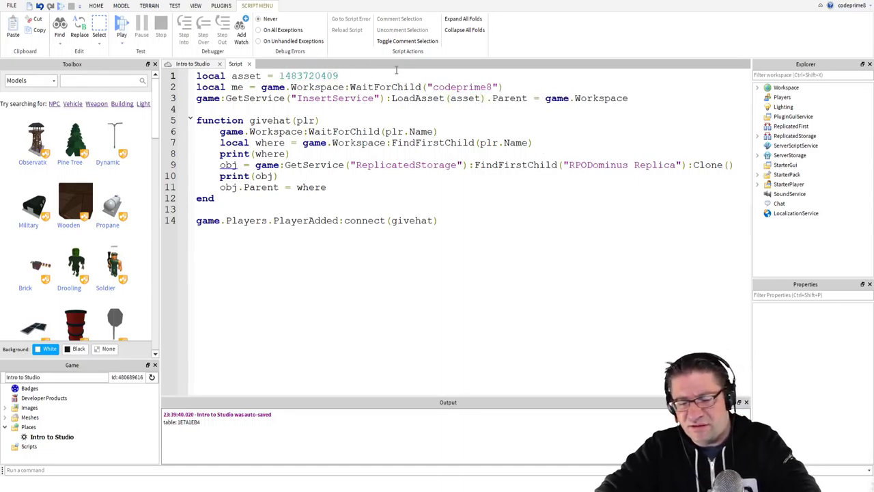
type("'")
left_click(352, 79)
type("'")
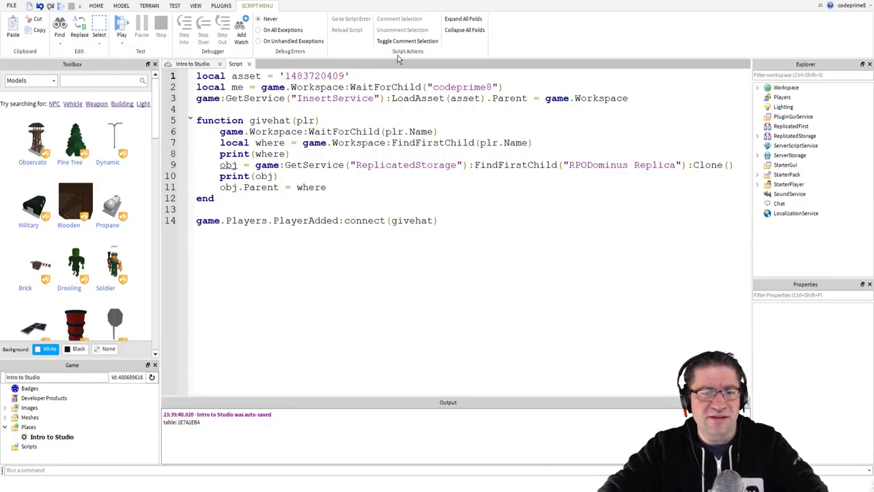
- Playtest the place, examine the objects inside Workspace while it runs, and stop the test
left_click(121, 30)
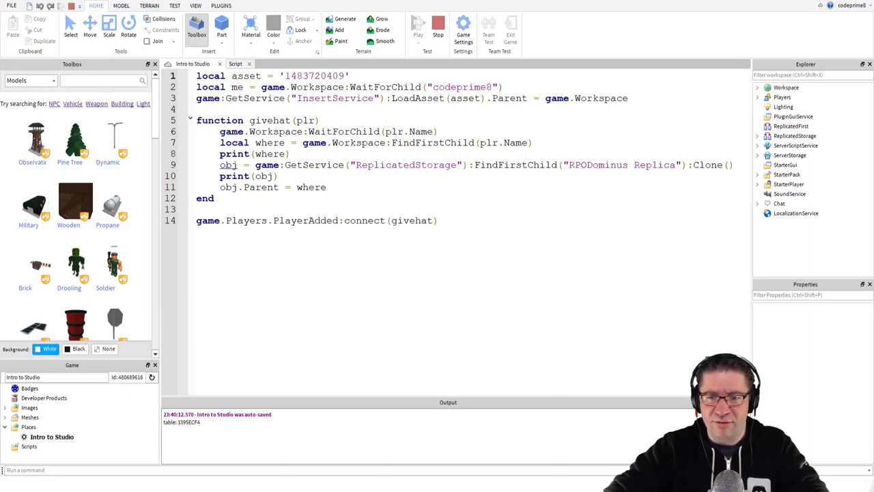
left_click(757, 87)
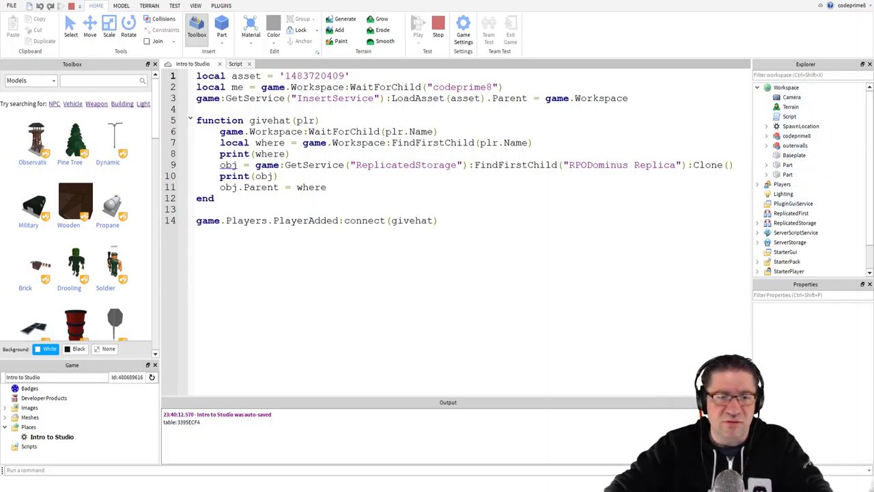
left_click(236, 64)
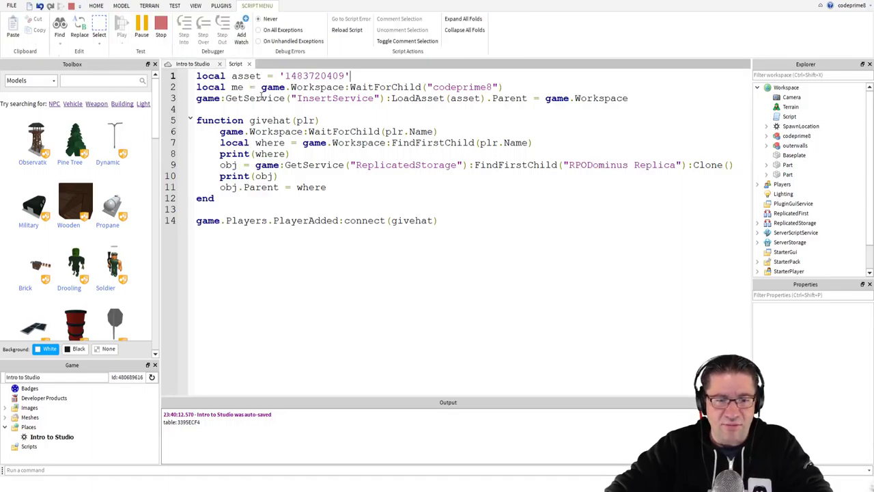
left_click(161, 28)
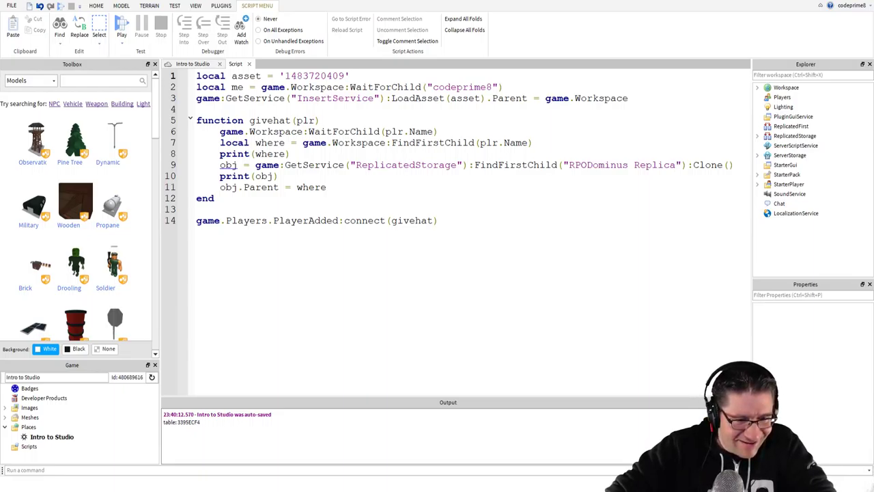
- Run another playtest, look around the character for the inserted asset, and stop the test
key("F5")
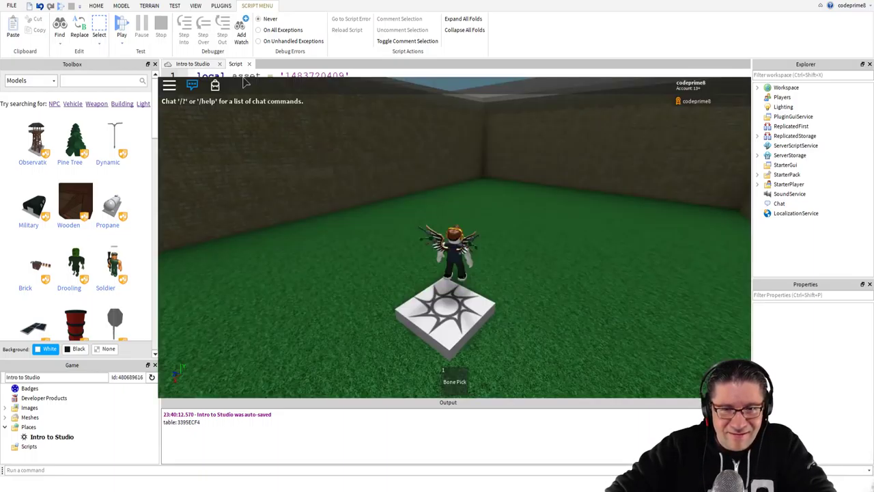
left_click(121, 28)
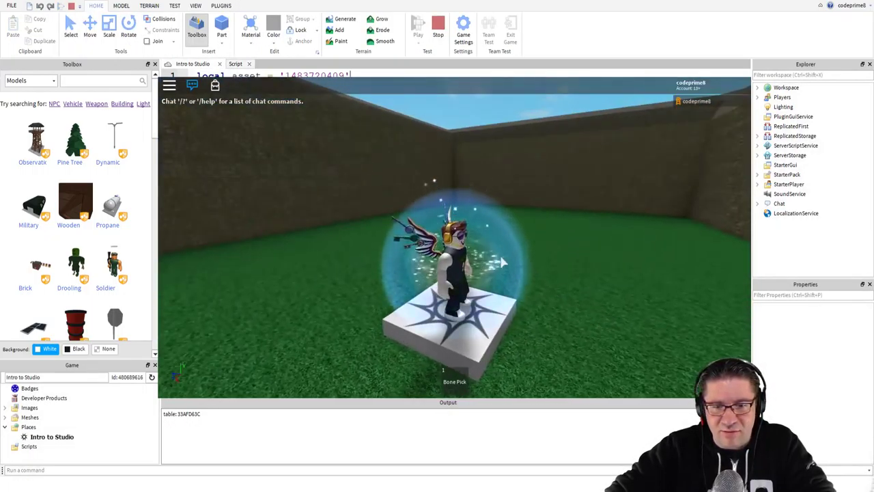
right_click_drag(515, 278, 520, 273)
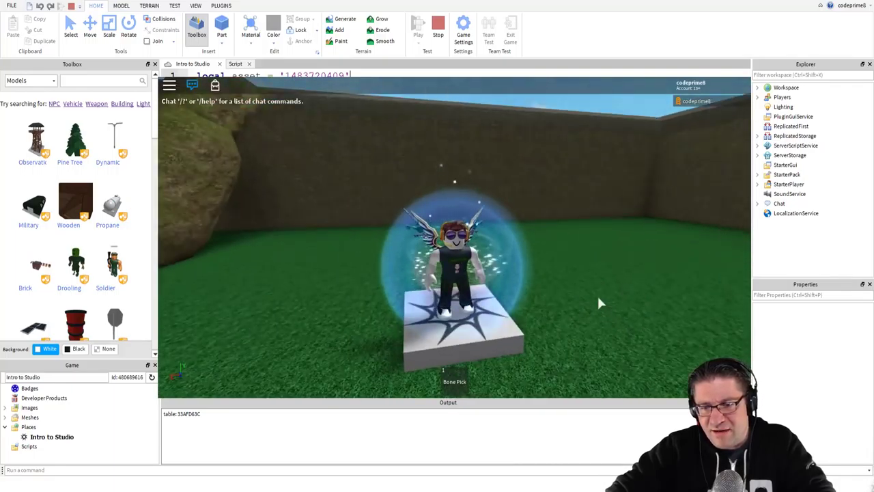
right_click_drag(570, 298, 571, 301)
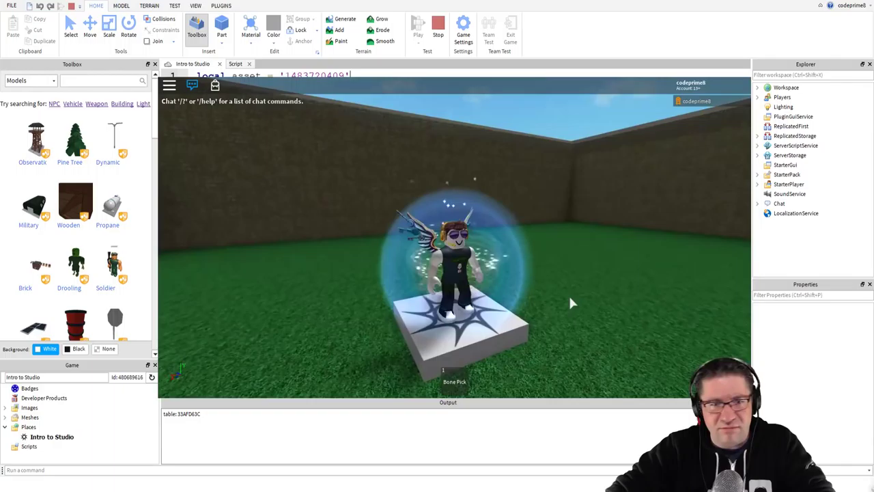
left_click(438, 35)
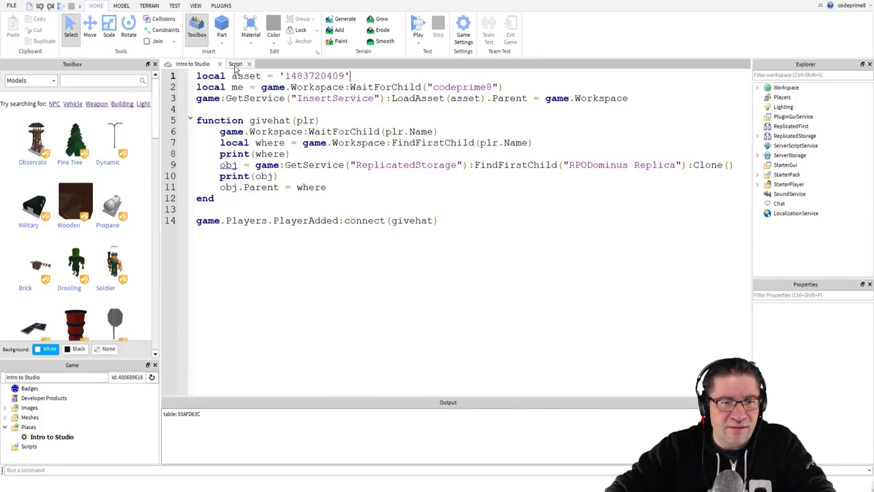
- Reopen the script and select the asset ID between the quotes in the first line
left_click(237, 64)
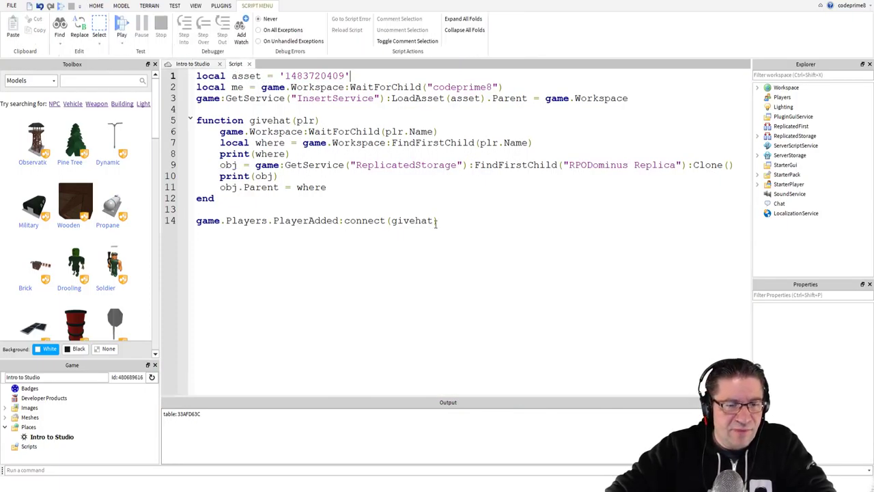
left_click(455, 209)
double_click(297, 76)
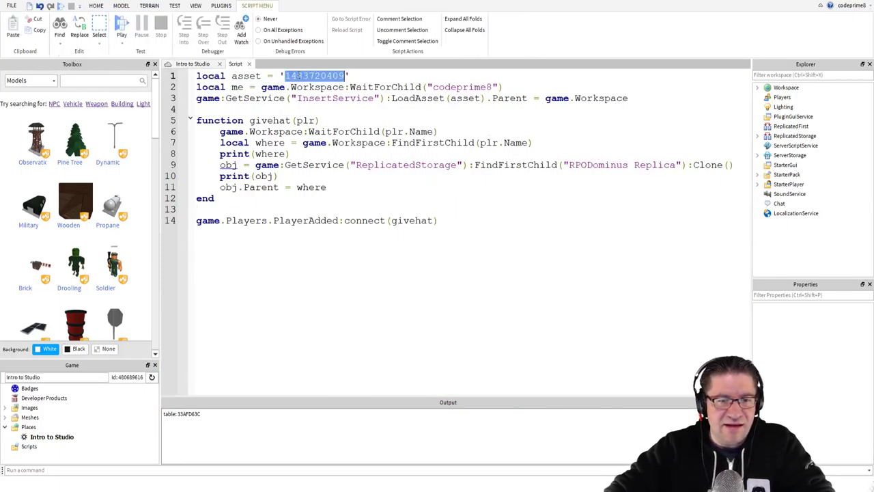
- Review script lines 2 and 3 by highlighting the WaitForChild call and the InsertService statement
left_click_drag(239, 86, 522, 87)
left_click_drag(247, 99, 618, 98)
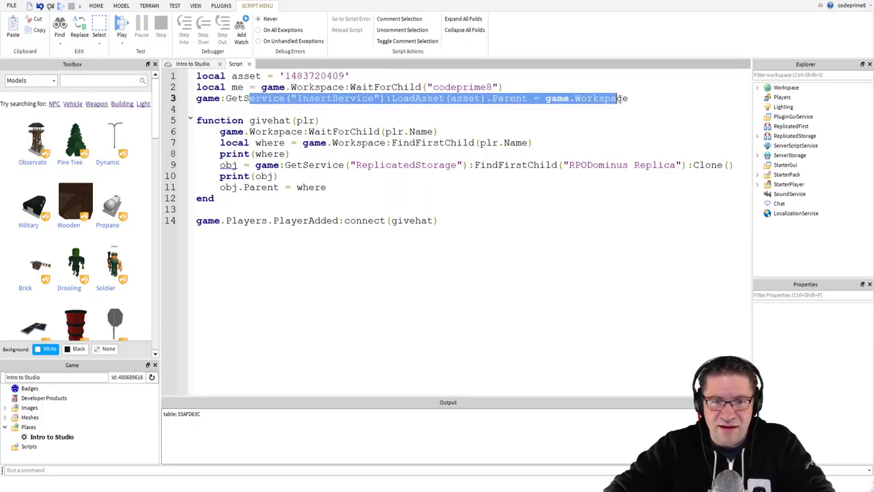
mouse_move(222, 97)
left_mouse_down()
mouse_move(315, 98)
mouse_move(232, 100)
left_mouse_up()
left_click(217, 106)
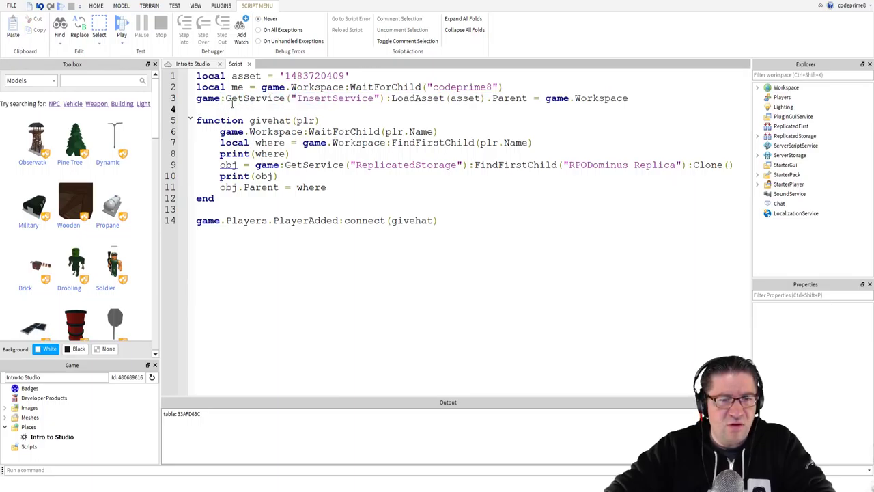
double_click(236, 98)
type("G")
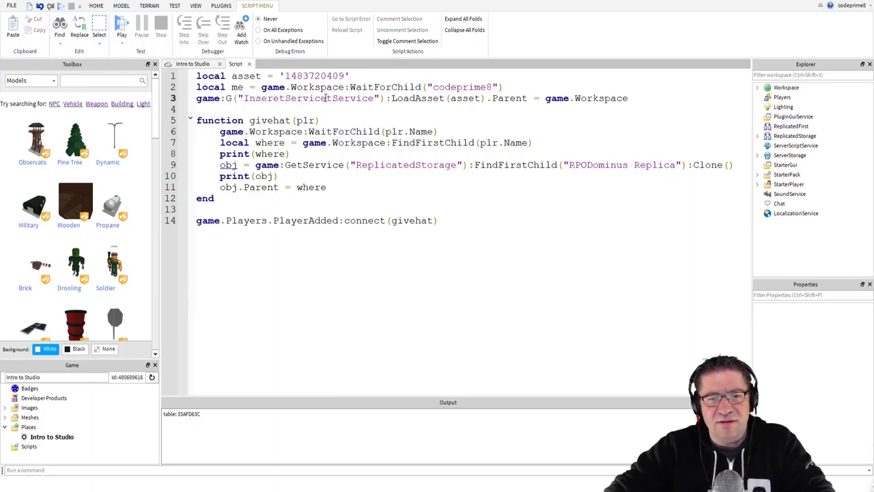
key("Tab")
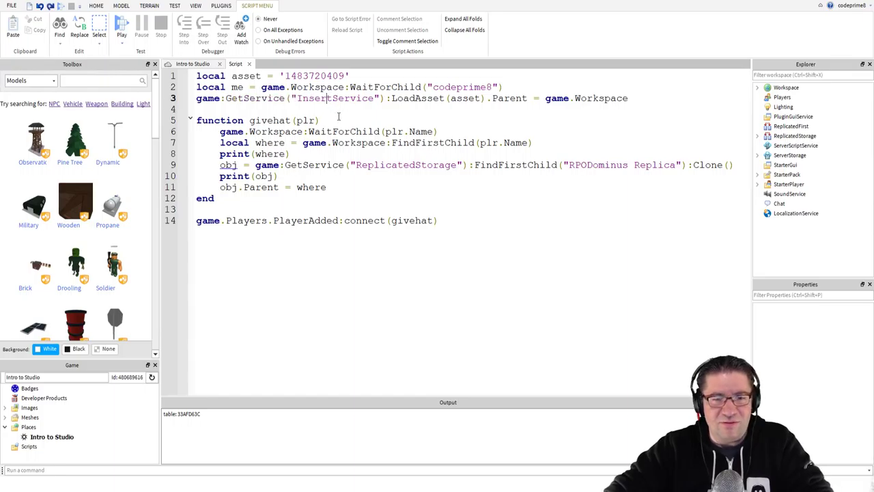
- Highlight the "InsertService" argument, the LoadAsset asset parameter, its ID in line 1, and the game.Workspace parent in turn
left_click_drag(292, 98, 381, 98)
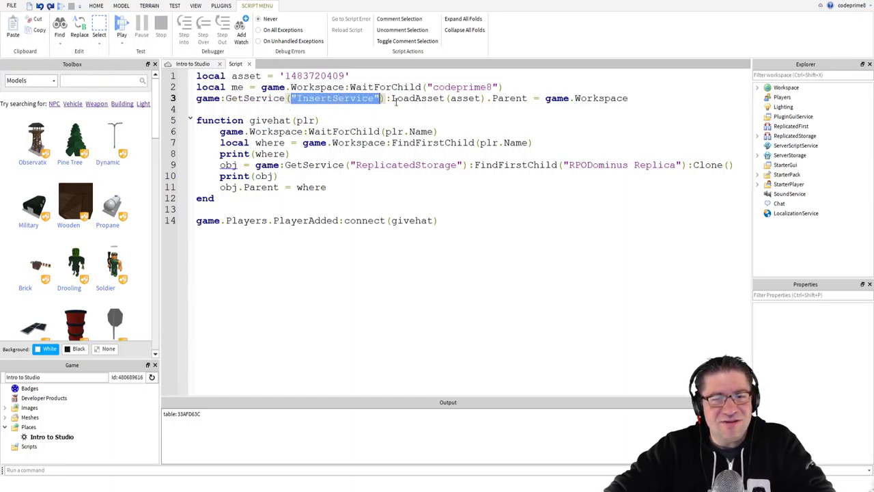
left_click(392, 99)
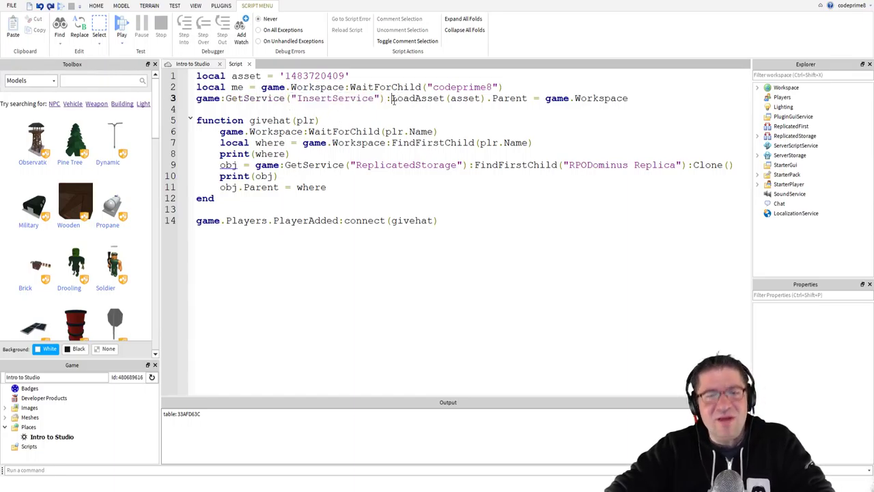
double_click(465, 98)
mouse_move(321, 76)
left_mouse_down()
mouse_move(232, 76)
mouse_move(343, 76)
mouse_move(333, 76)
left_mouse_up()
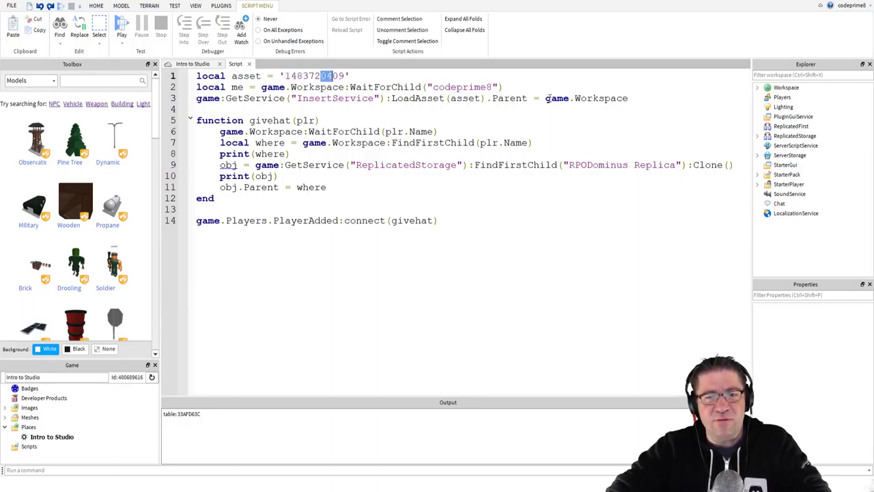
left_click_drag(541, 98, 641, 101)
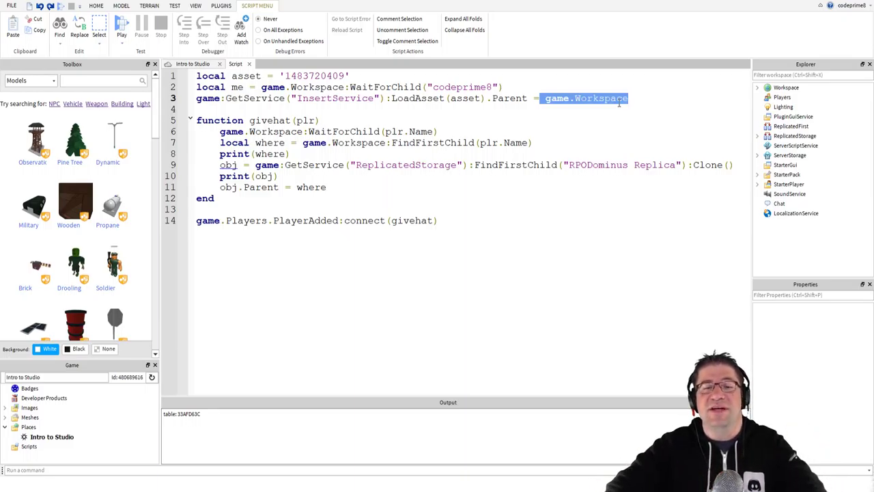
left_click(540, 128)
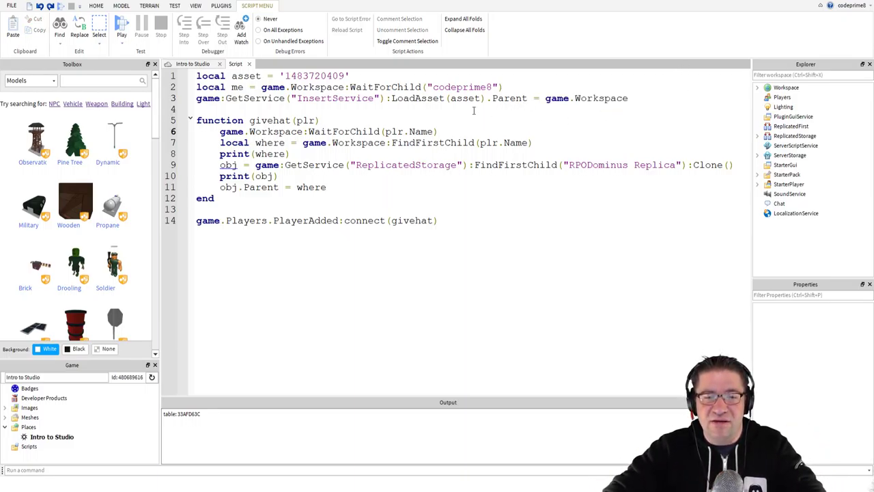
left_click(183, 65)
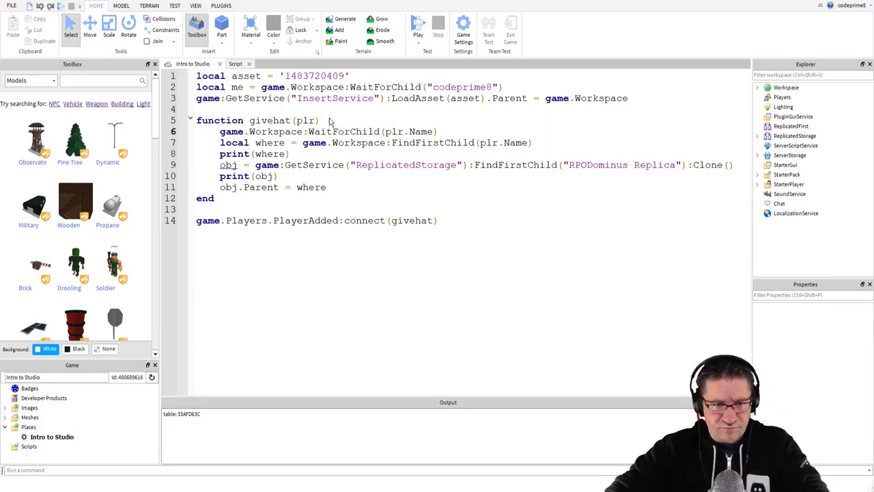
left_click(234, 64)
left_click(178, 470)
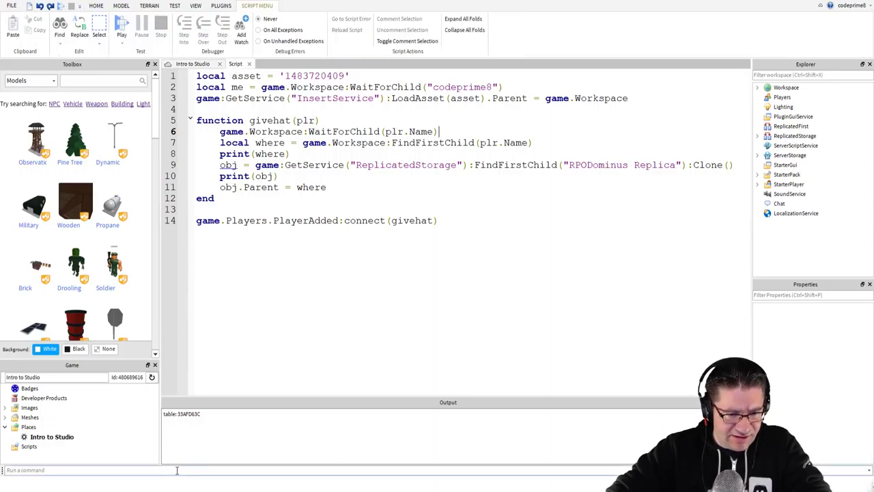
key("Up")
type("me")
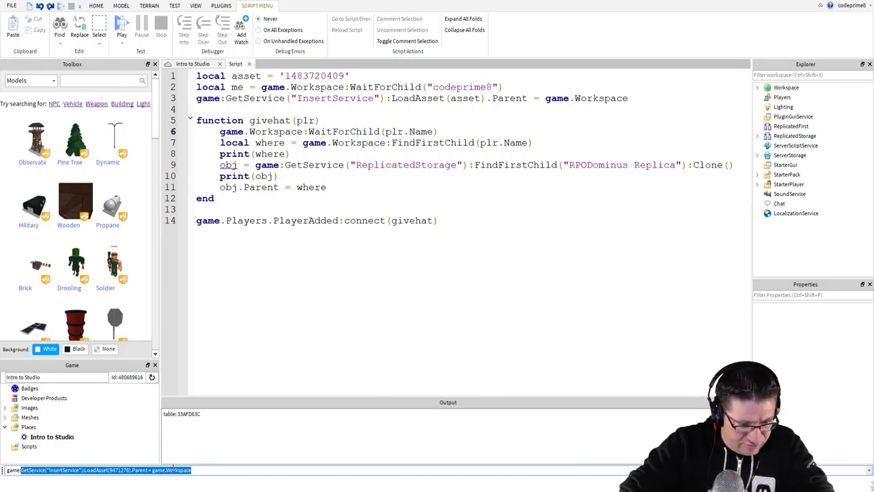
left_click(210, 471)
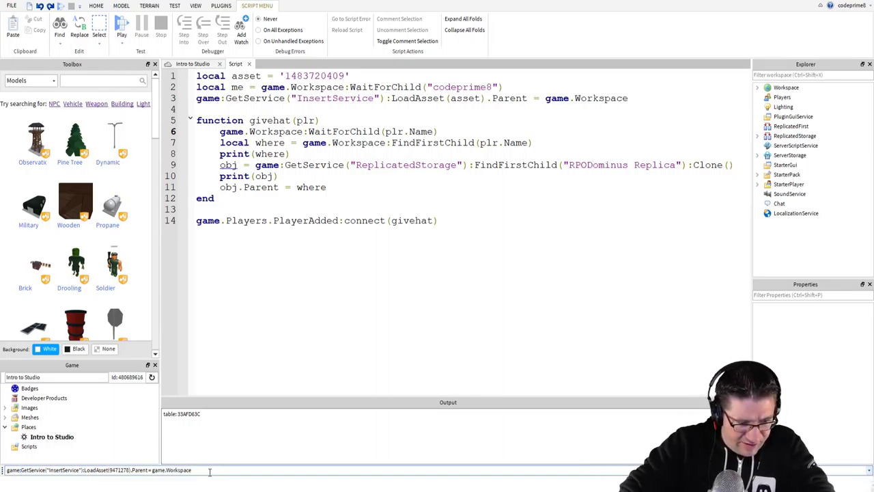
double_click(118, 470)
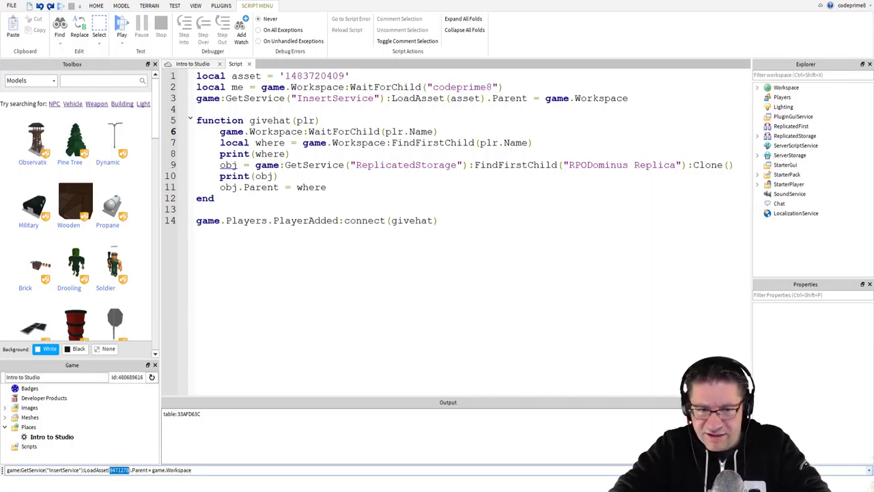
type("14837")
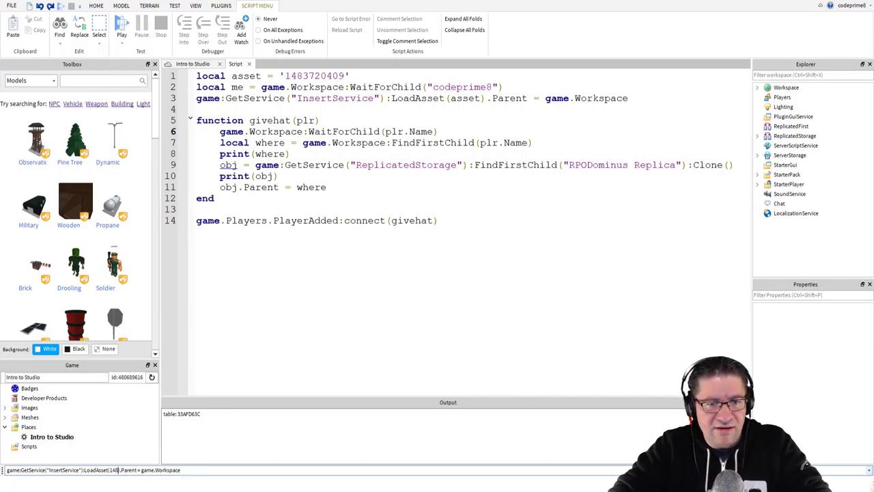
type("20409")
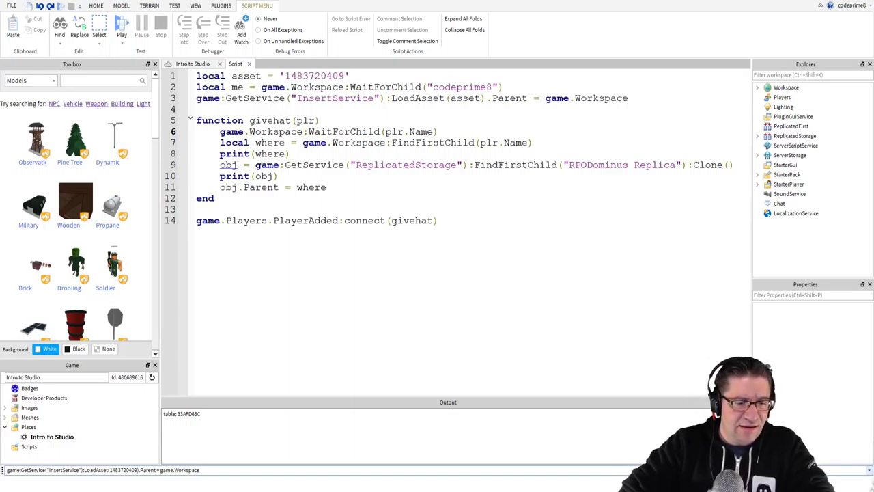
key("Return")
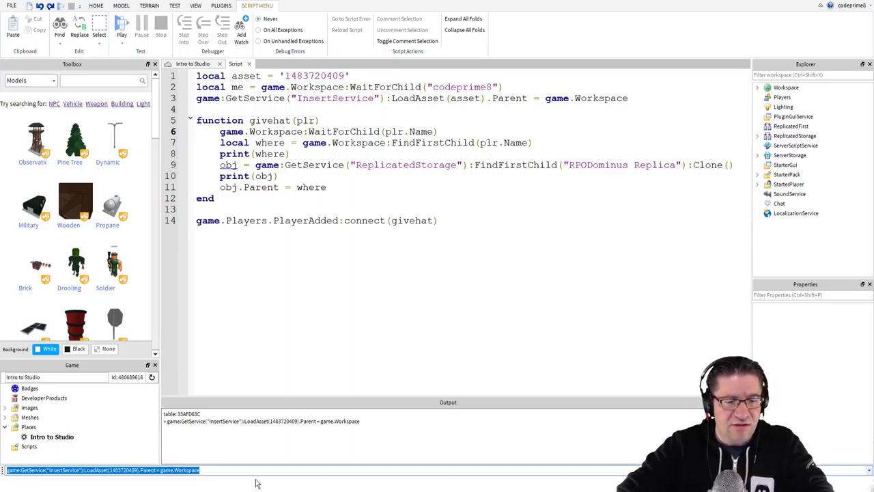
- Return to the place's 3D view, look at the inserted hat, and select and expand its Model in Workspace
left_click(187, 65)
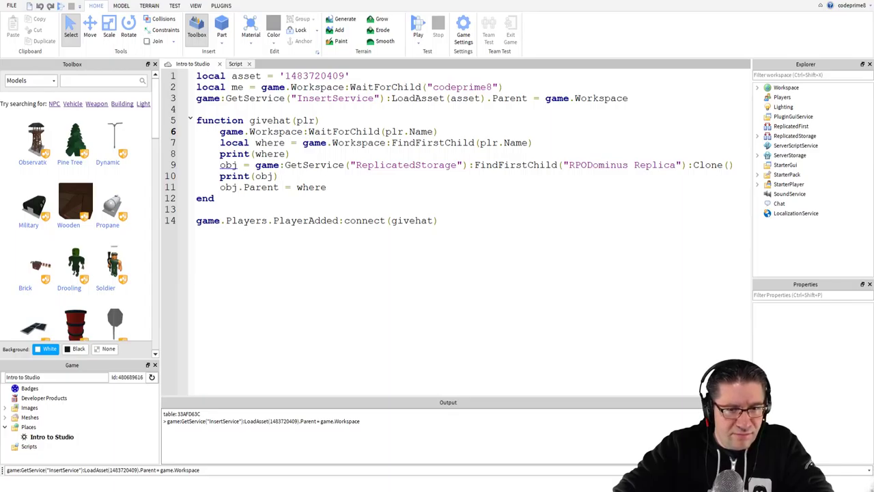
left_click(193, 64)
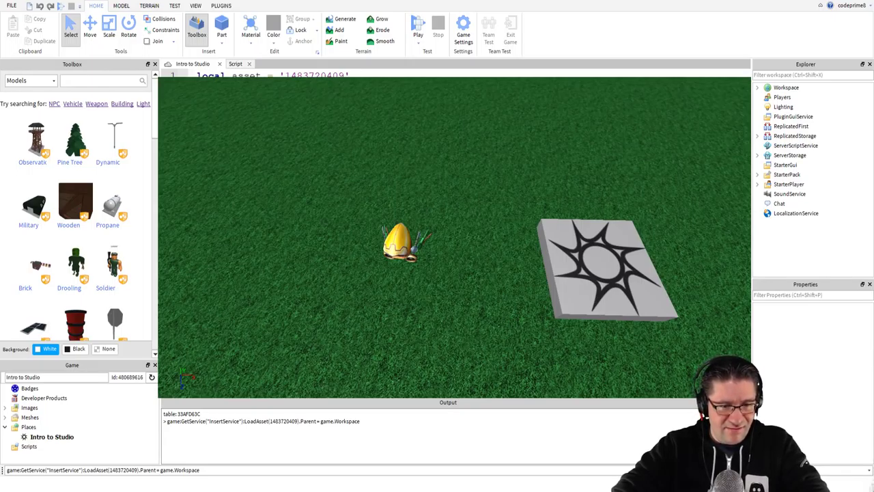
right_click_drag(428, 202, 433, 198)
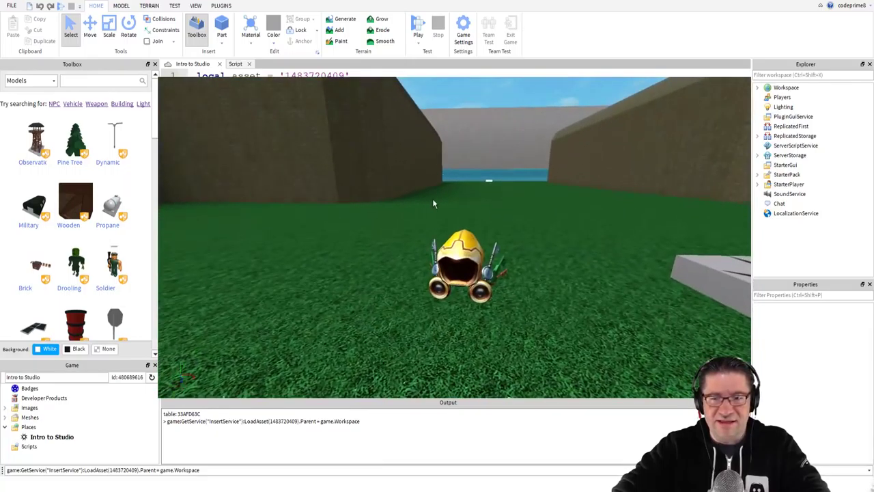
left_click(757, 88)
left_click(771, 136)
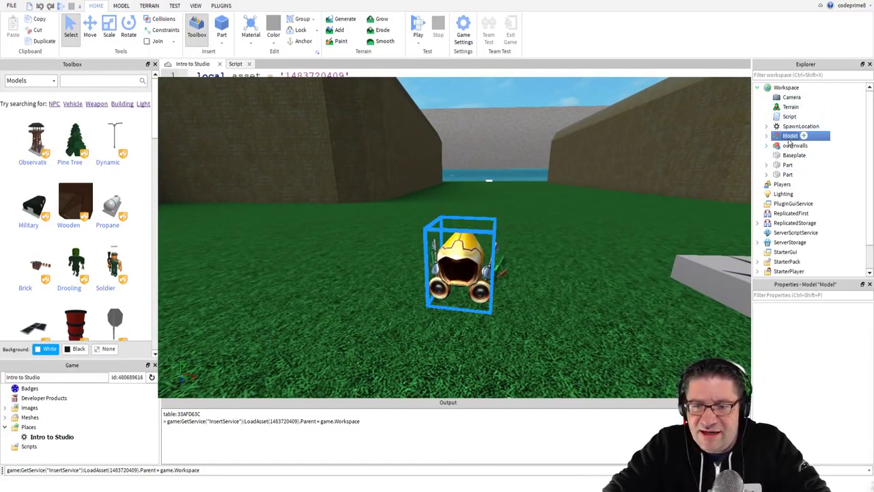
left_click(768, 136)
- Select RPODominus inside the Model and examine the hat from several sides in the 3D view
key("w")
right_click_drag(612, 221, 612, 219)
key("w")
key("s")
left_click(806, 145)
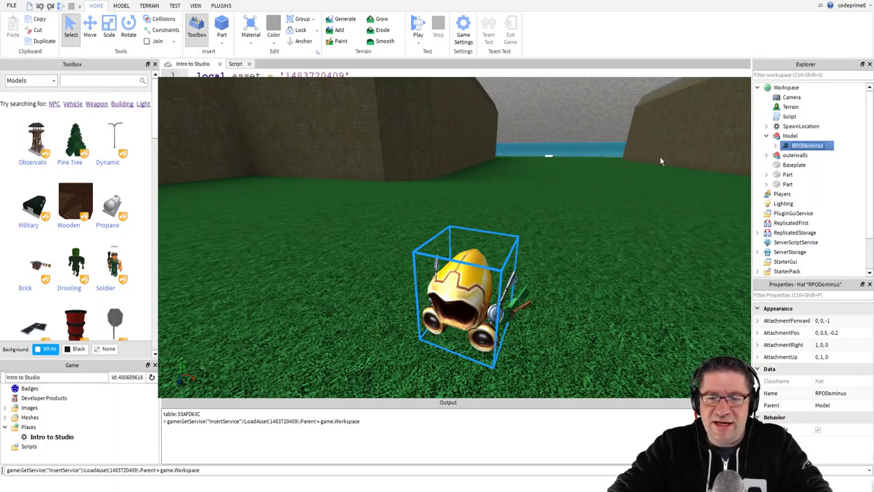
key("f")
key("s")
right_click_drag(660, 163, 659, 164)
key("w")
key("s")
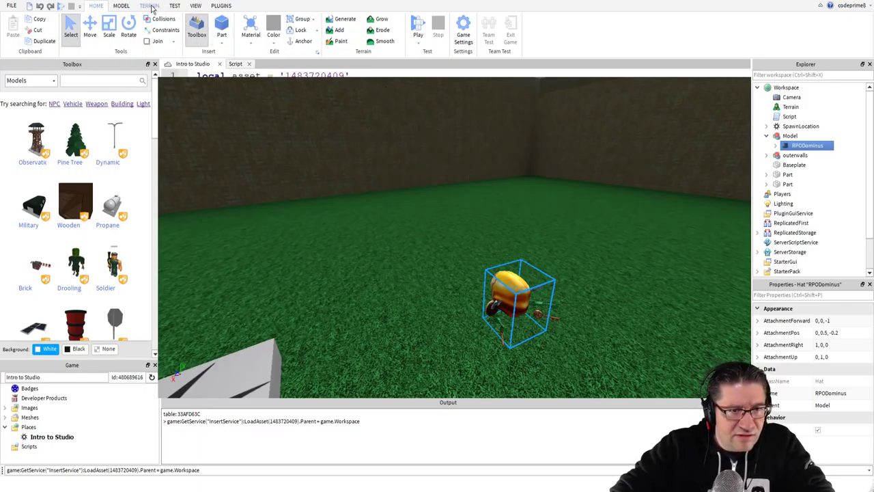
- Playtest the place with the hat lying on the ground and stop the test
left_click(119, 6)
left_click(96, 6)
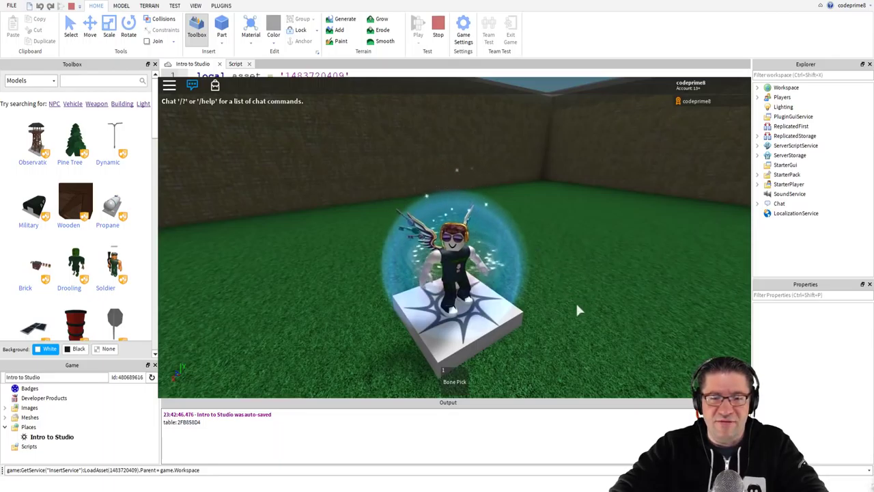
left_click(438, 28)
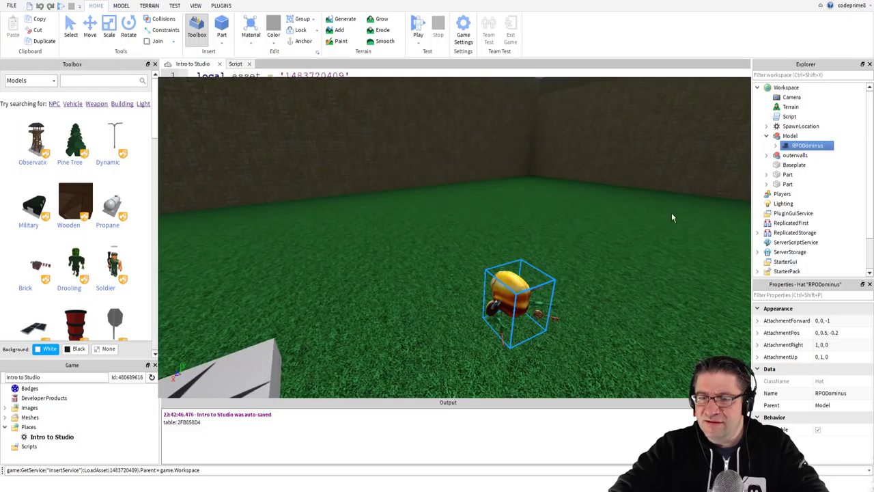
- Select the Model containing the hat and raise it vertically above the grass with the Move tool
left_click_drag(511, 294, 726, 147)
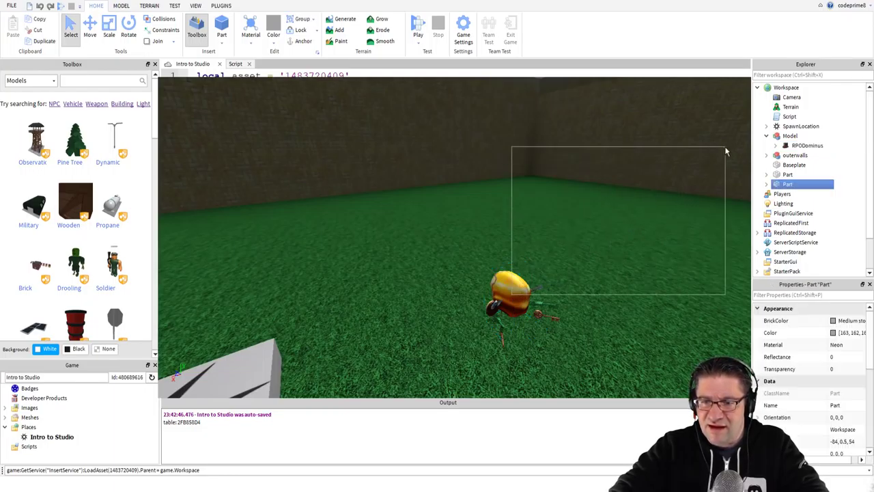
left_click(786, 136)
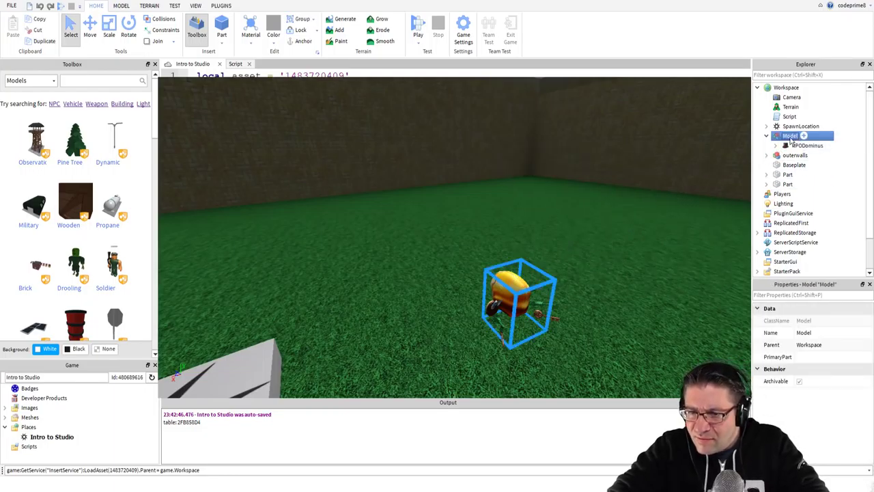
left_click(767, 135)
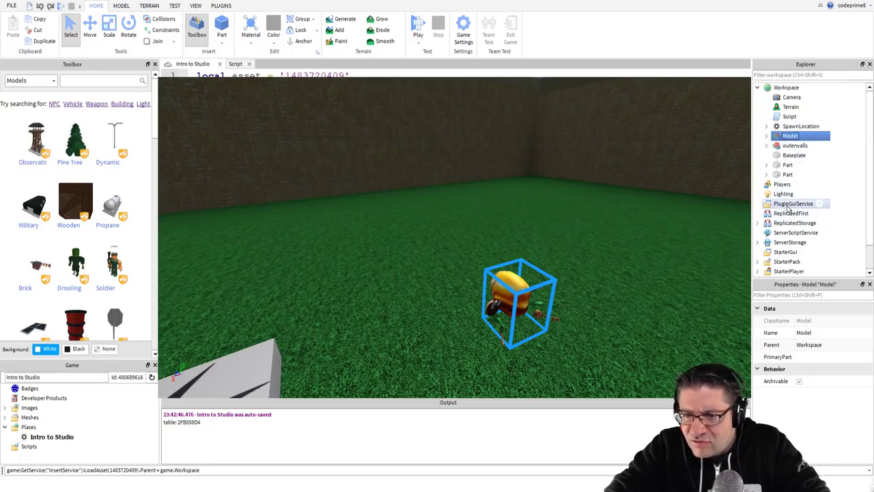
left_click(787, 140)
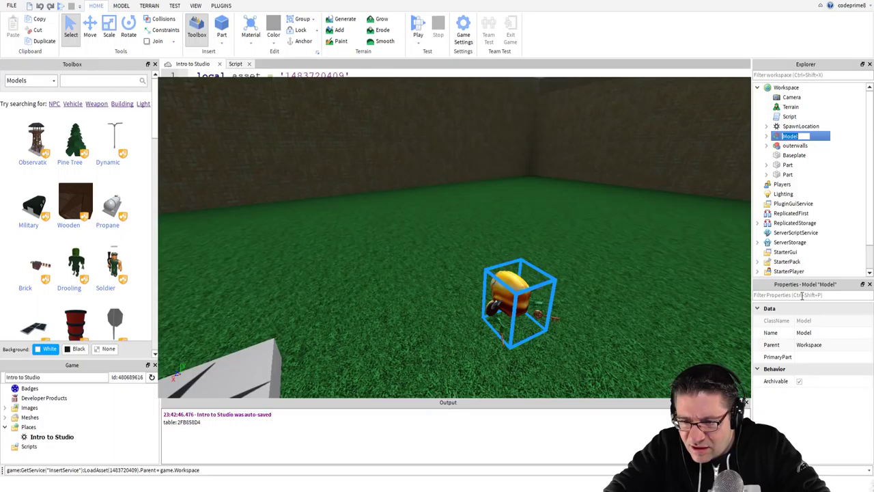
left_click(89, 30)
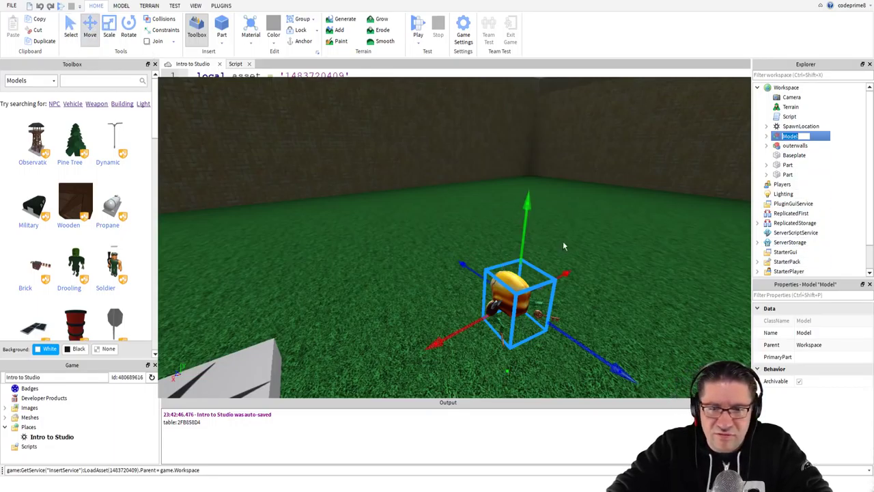
left_click_drag(527, 210, 526, 130)
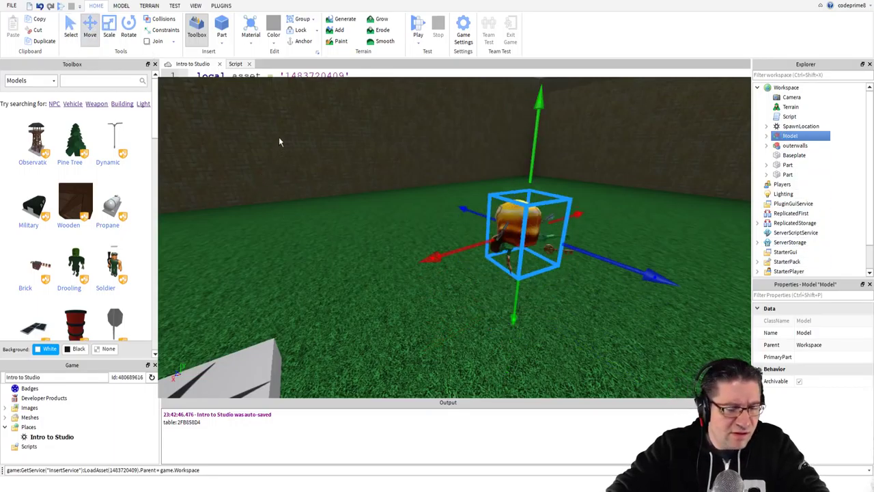
- Playtest the place with the raised hat, stop the test, and view the Model up close with the Move tool active
key("F5")
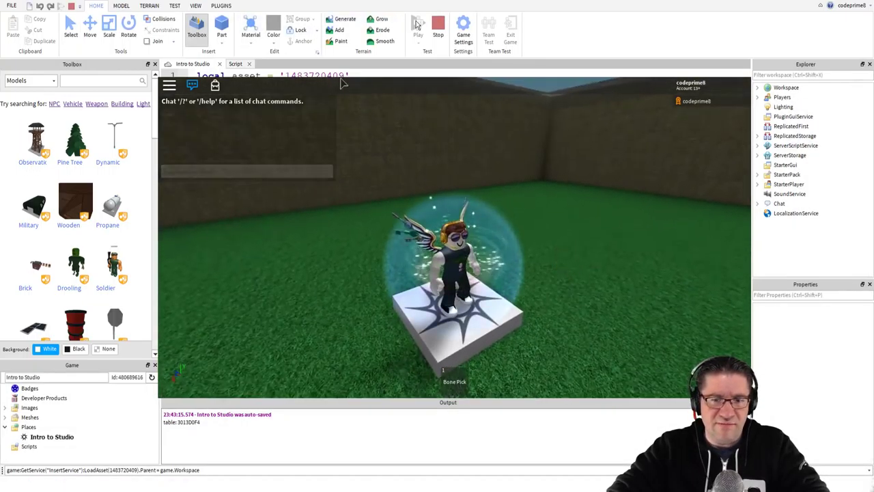
left_click(437, 30)
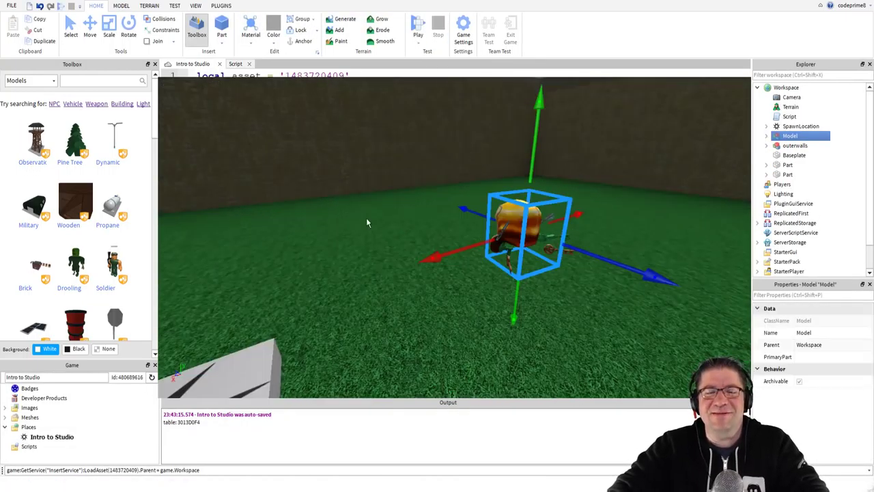
right_click_drag(367, 219, 538, 176)
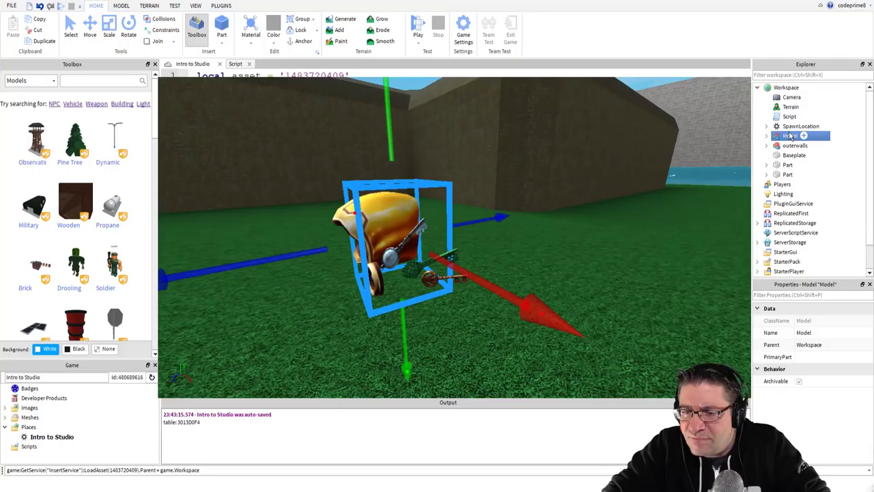
key("ctrl+2")
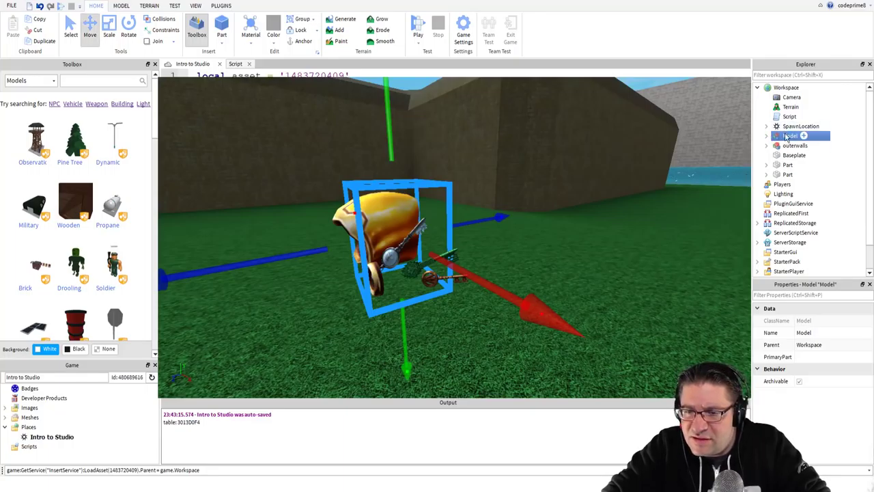
- Move the Model containing the hat from Workspace into ReplicatedStorage and check the C-Silver, Cr-Silver and J-Silver accessories stored there
mouse_move(787, 140)
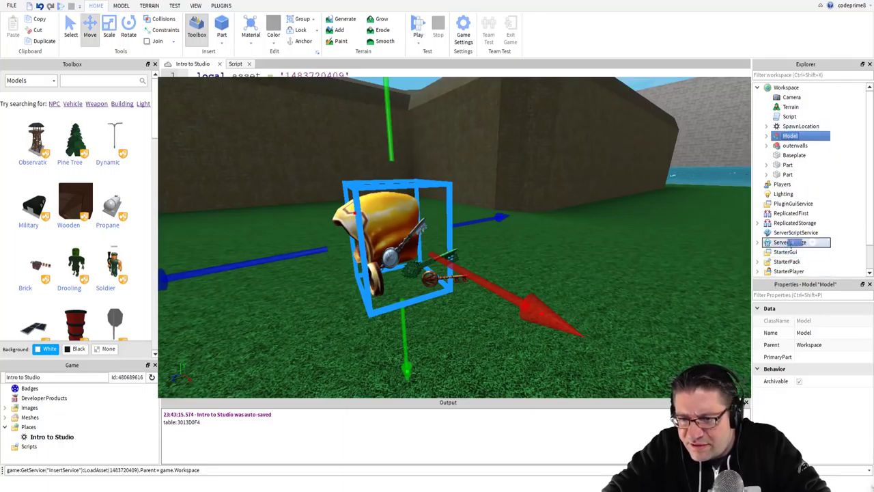
left_click_drag(792, 225, 792, 224)
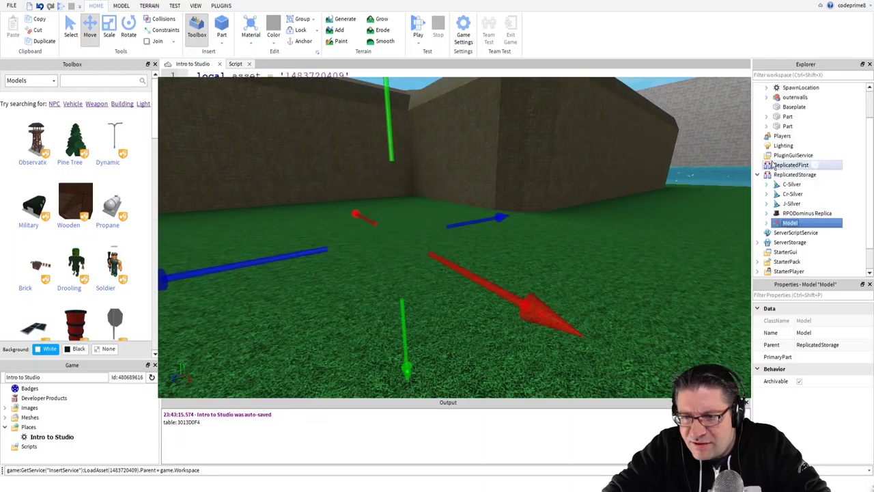
left_click(791, 185)
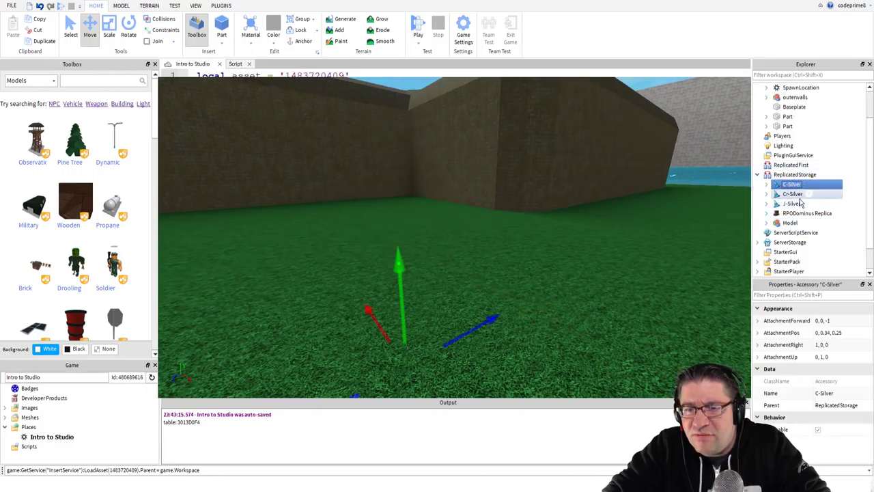
left_click(795, 196)
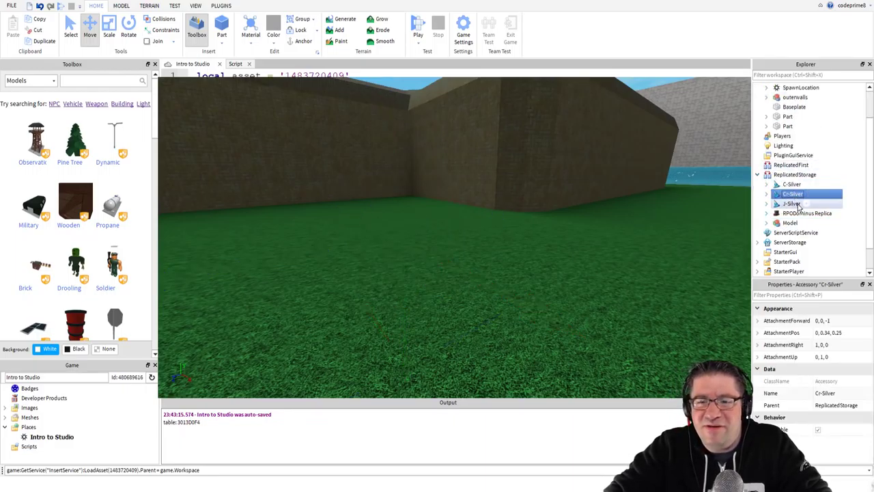
left_click(795, 204)
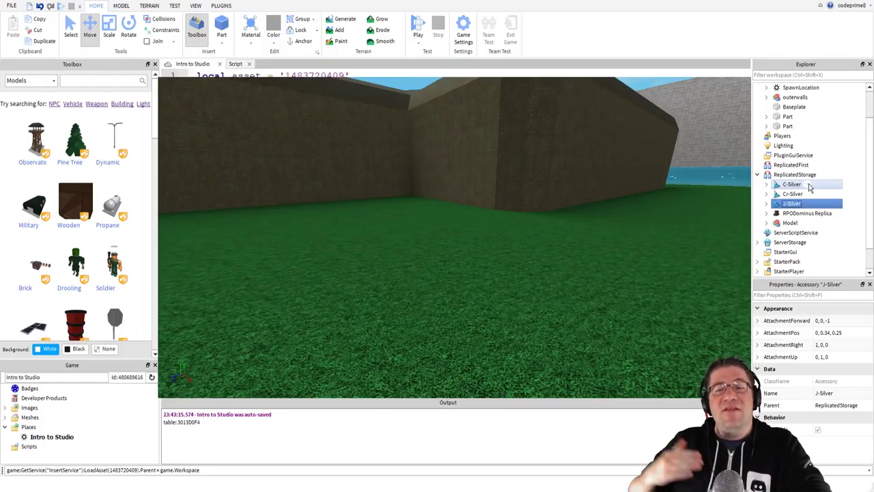
key("w")
right_click_drag(457, 256, 457, 255)
key("w")
key("w")
key("w")
scroll(457, 258, "up", 2)
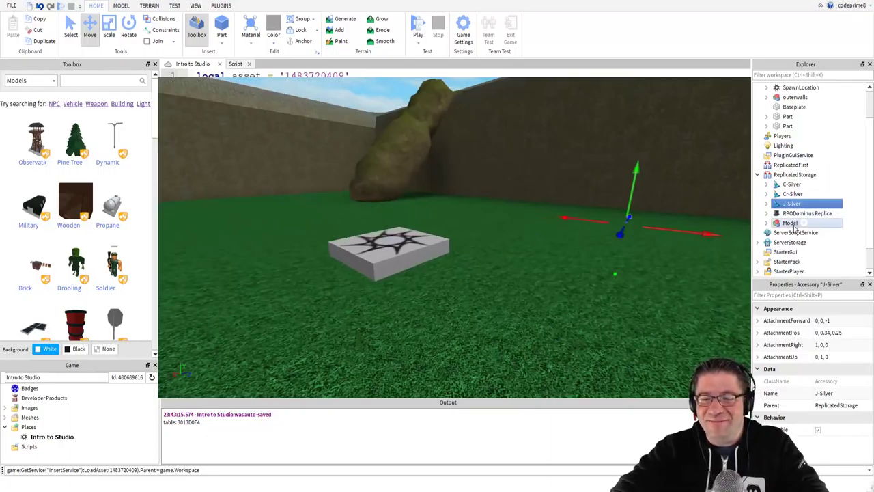
- Comment out the script's first line, which declares the local asset variable
left_click(233, 65)
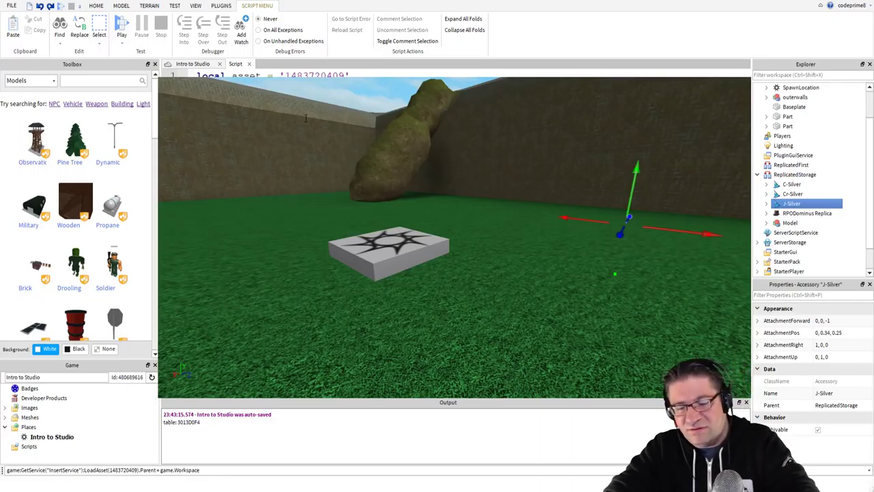
left_click(194, 76)
type("--")
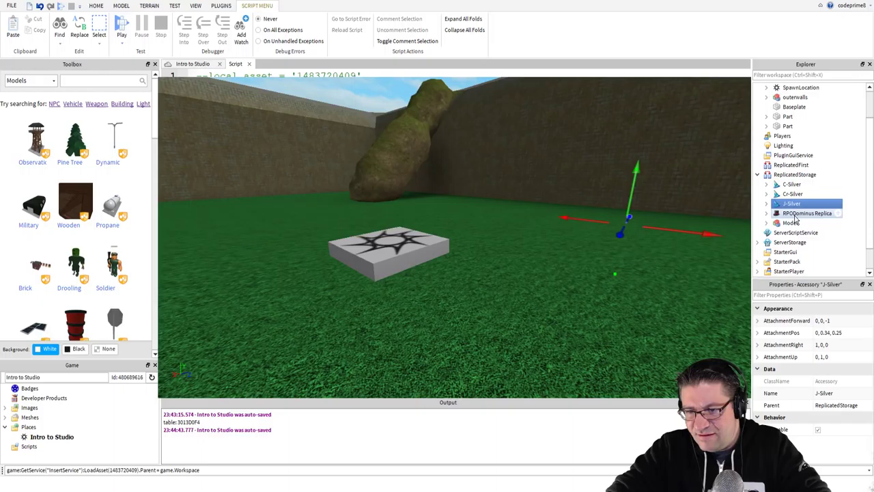
- Move RPODominus out of its Model directly into ReplicatedStorage and delete the emptied Model
left_click(766, 223)
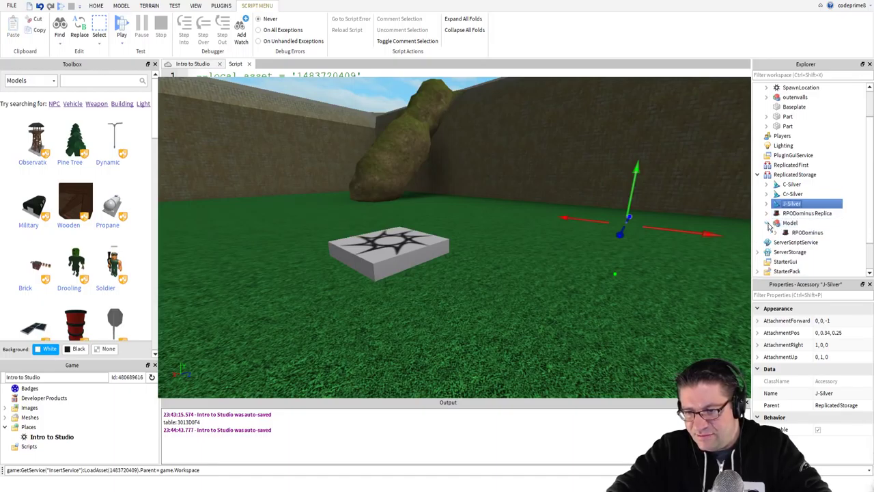
left_click(805, 233)
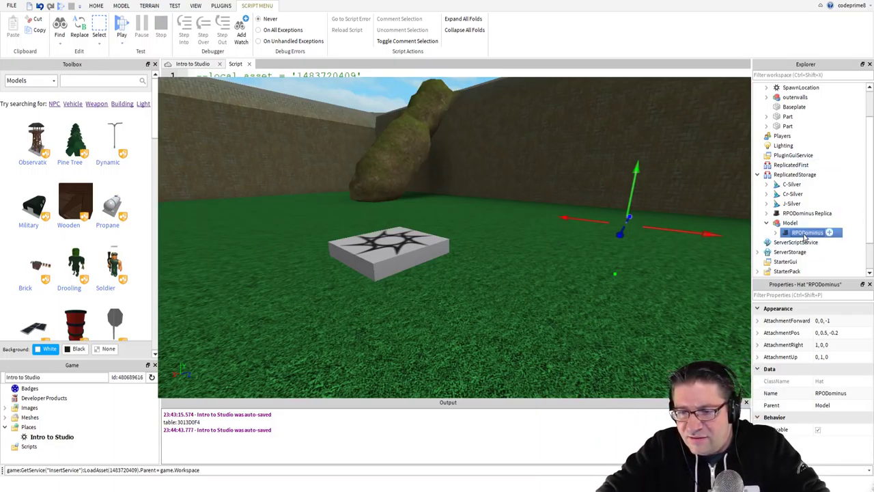
left_click_drag(806, 235, 782, 175)
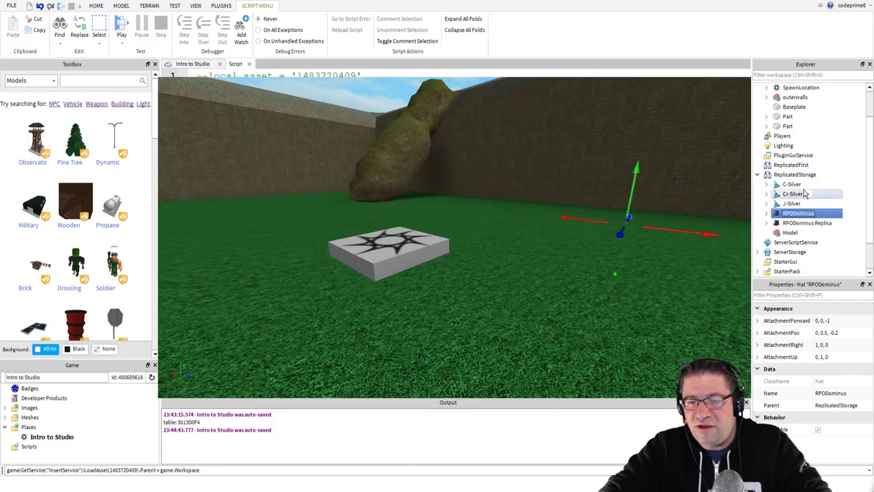
left_click(790, 233)
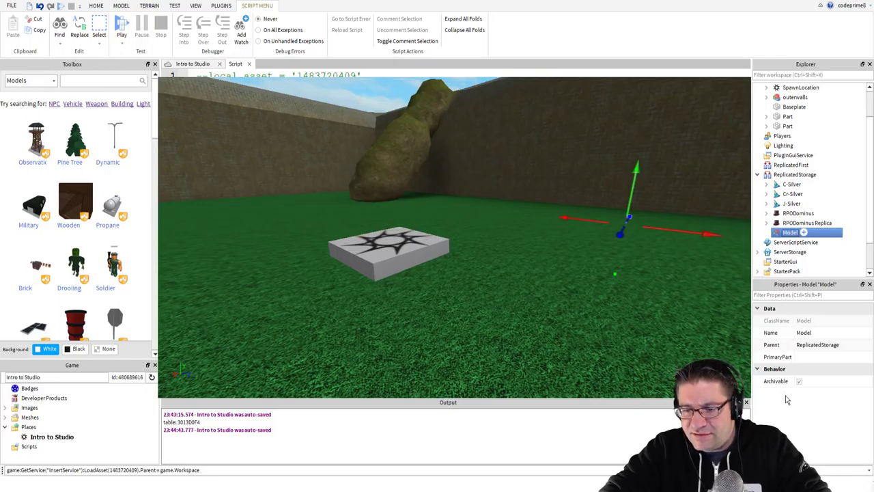
key("Delete")
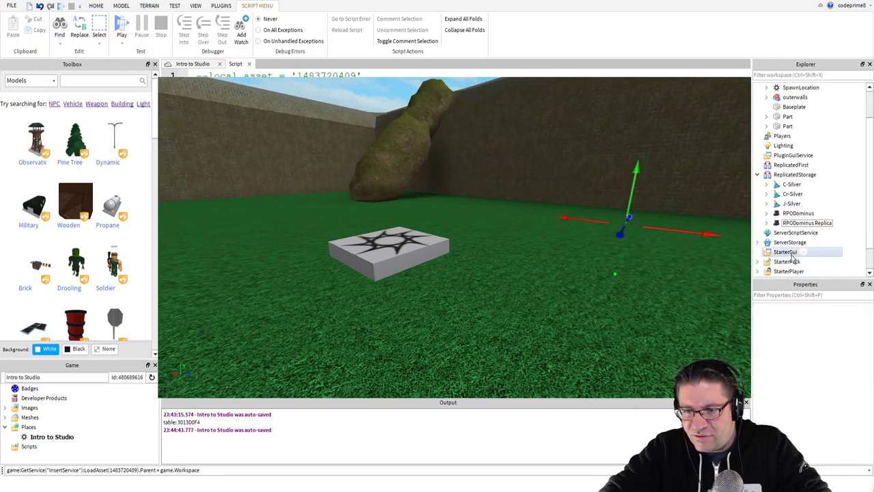
- Delete the RPODominus hat from ReplicatedStorage and select RPODominus Replica
left_click(796, 214)
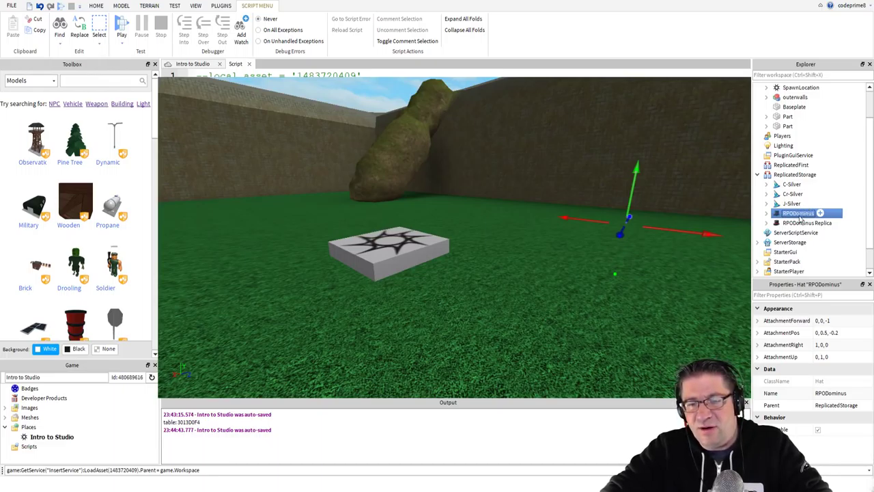
key("Delete")
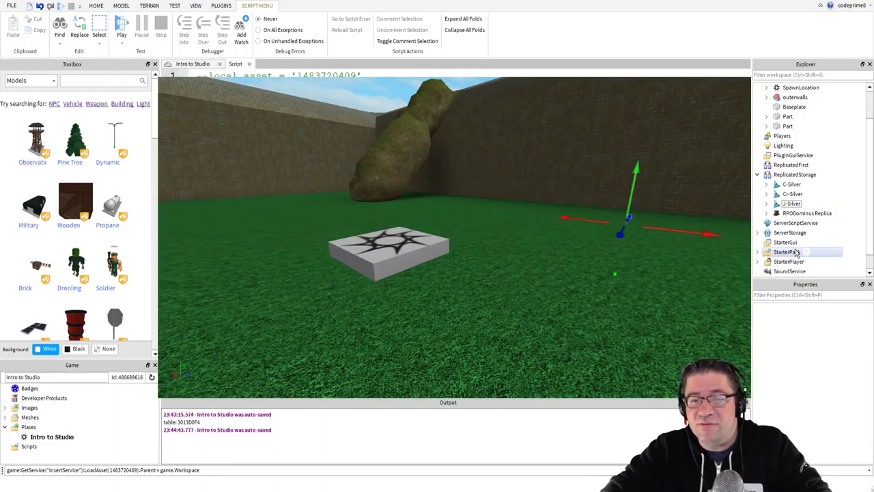
left_click(802, 215)
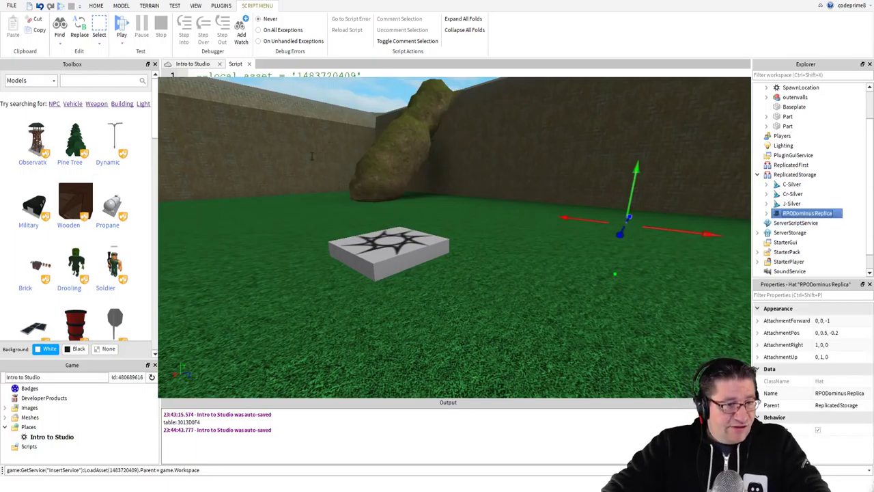
- Examine the givehat function in the script and the PlayerAdded line that connects to it
left_click(219, 127)
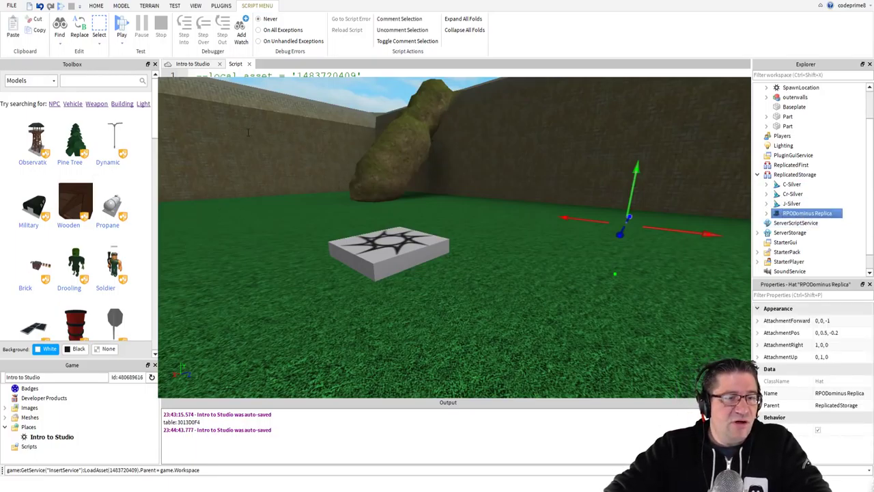
left_click(230, 226)
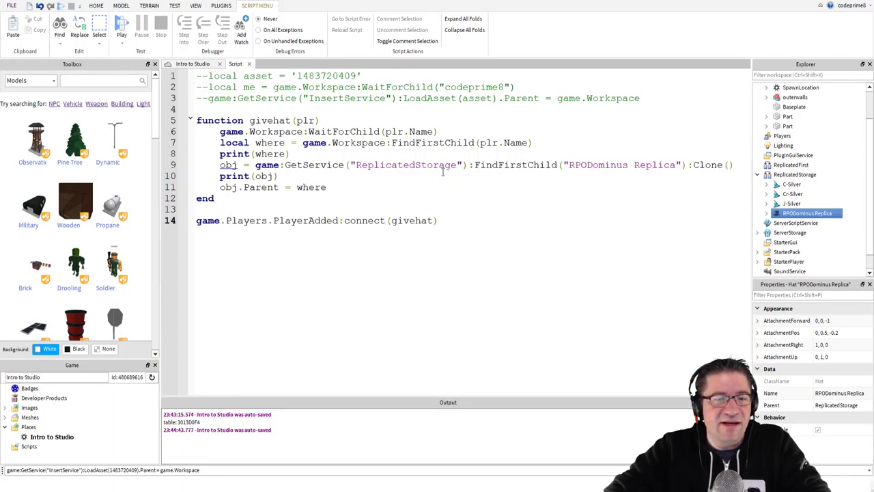
double_click(280, 121)
left_click_drag(303, 120, 395, 190)
left_click(395, 190)
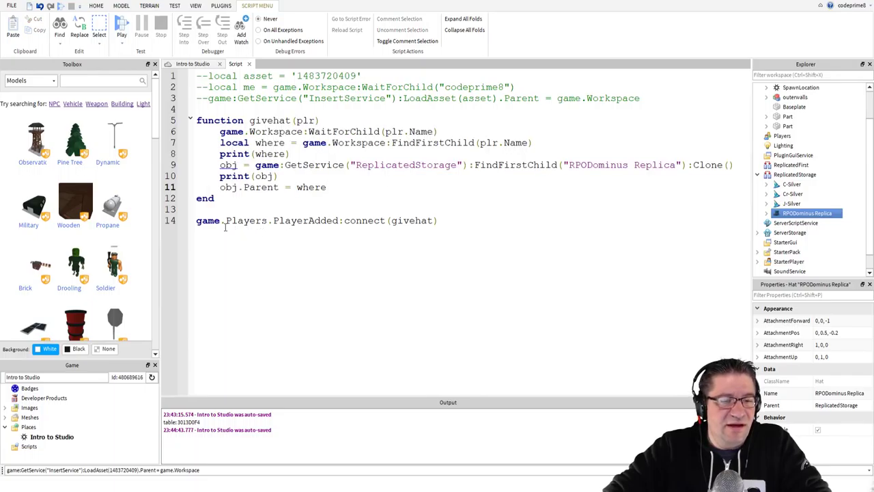
left_click_drag(201, 221, 439, 222)
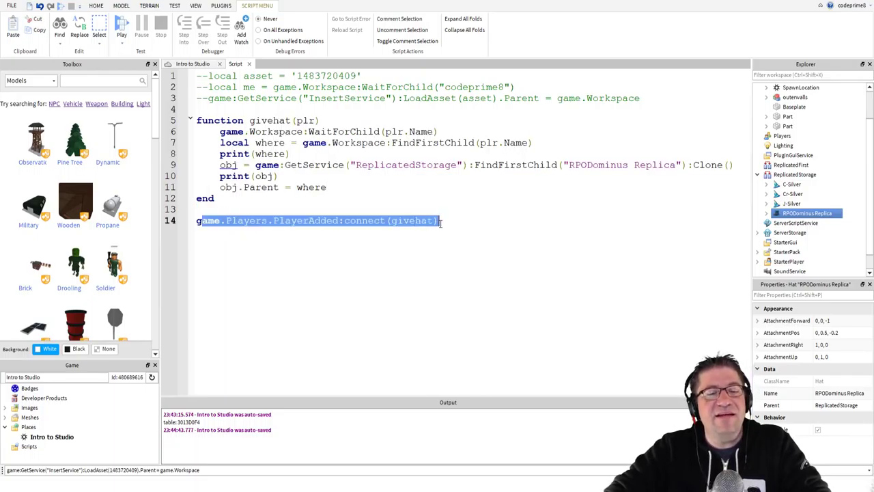
double_click(417, 220)
left_click(301, 153)
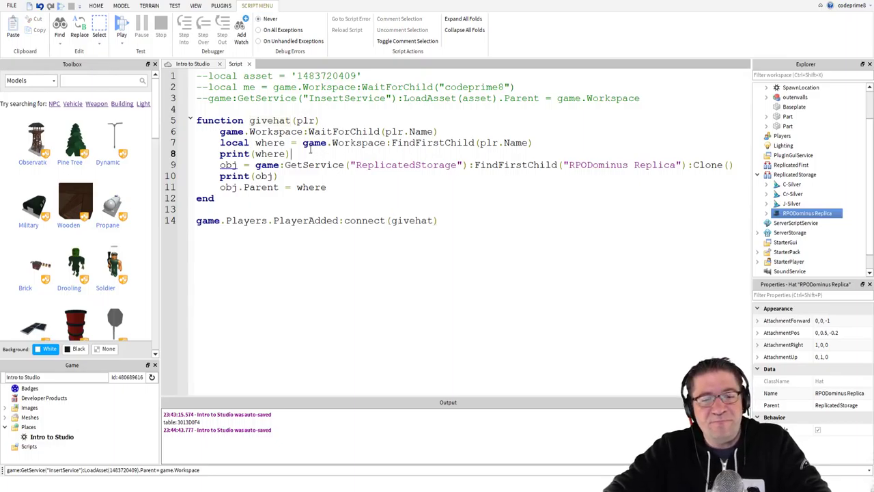
left_click_drag(231, 132, 261, 132)
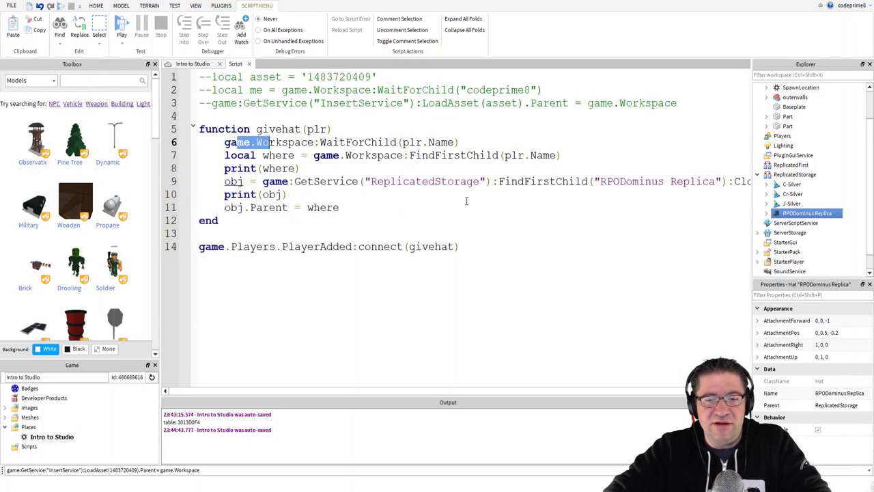
- Enlarge the script text and close the Toolbox and Game panels to widen the code editor
scroll(328, 164, "up", 3, "ctrl")
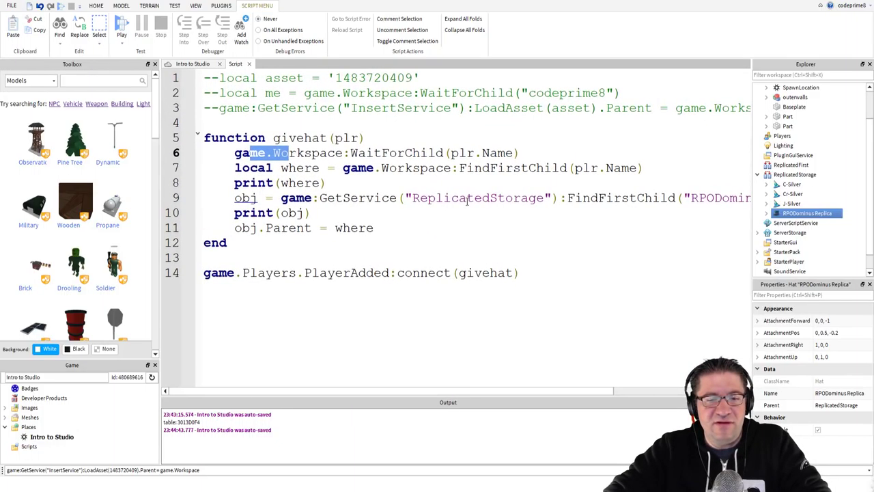
left_click(155, 64)
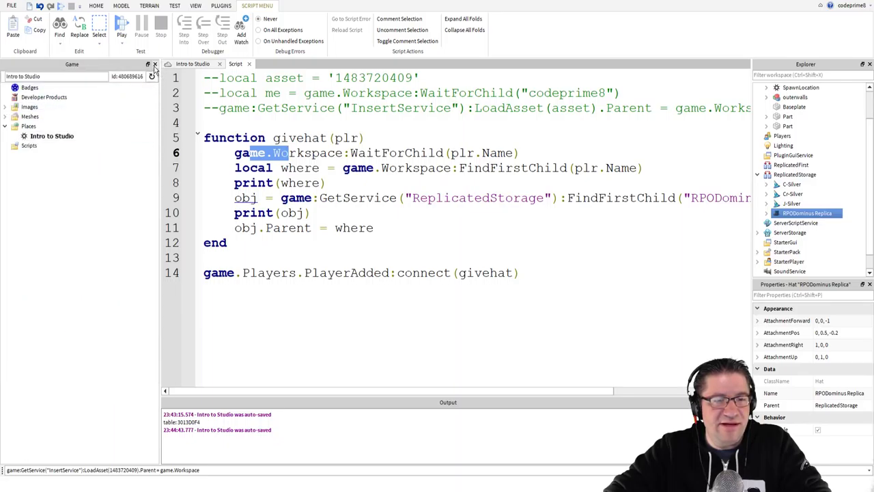
left_click(154, 63)
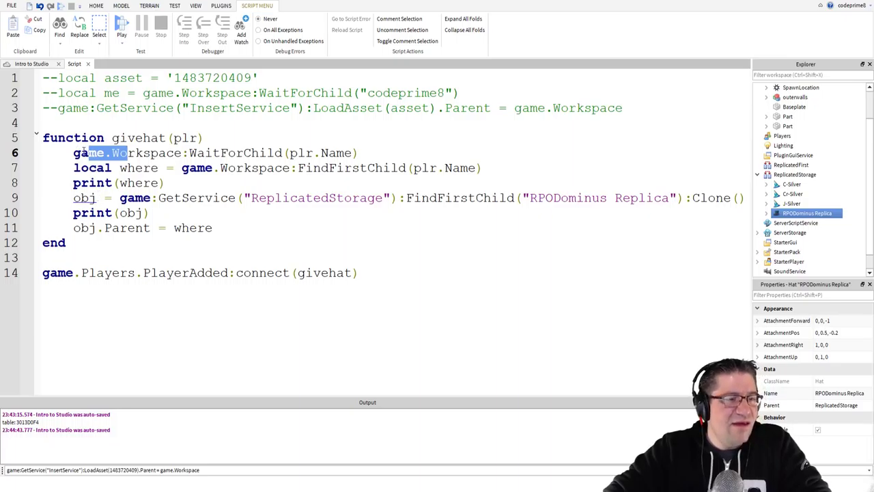
- Examine the WaitForChild call and the local where line with FindFirstChild(plr.Name) inside the givehat function
left_click(103, 153)
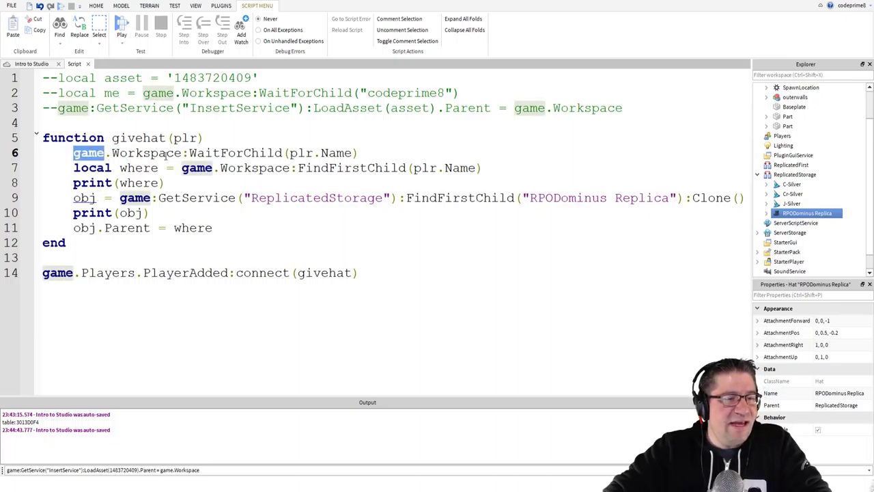
left_click(213, 153)
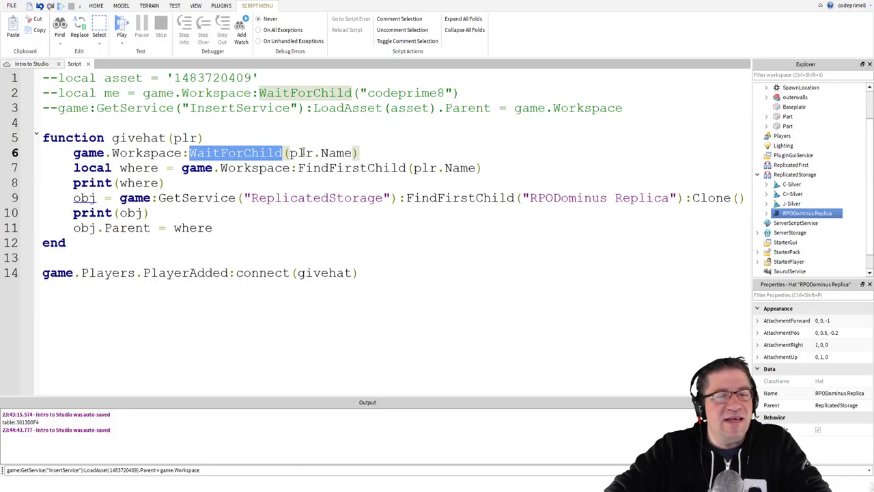
left_click(354, 153)
left_click_drag(355, 153, 70, 153)
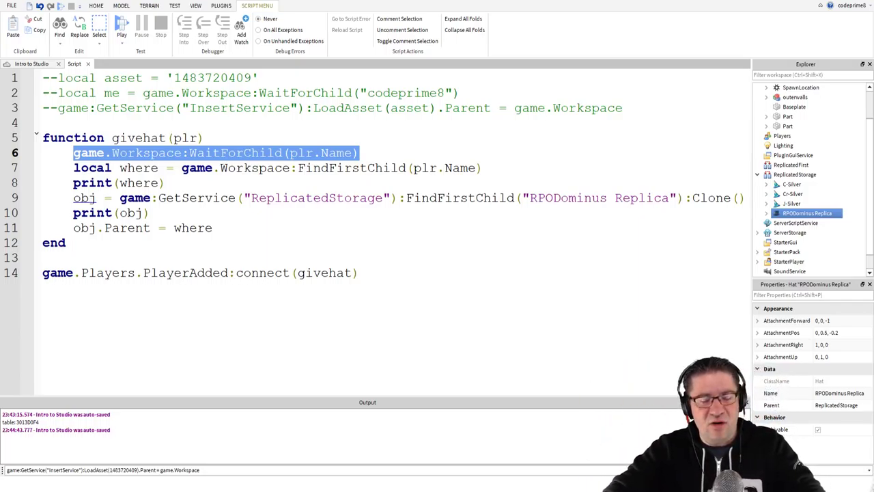
double_click(92, 168)
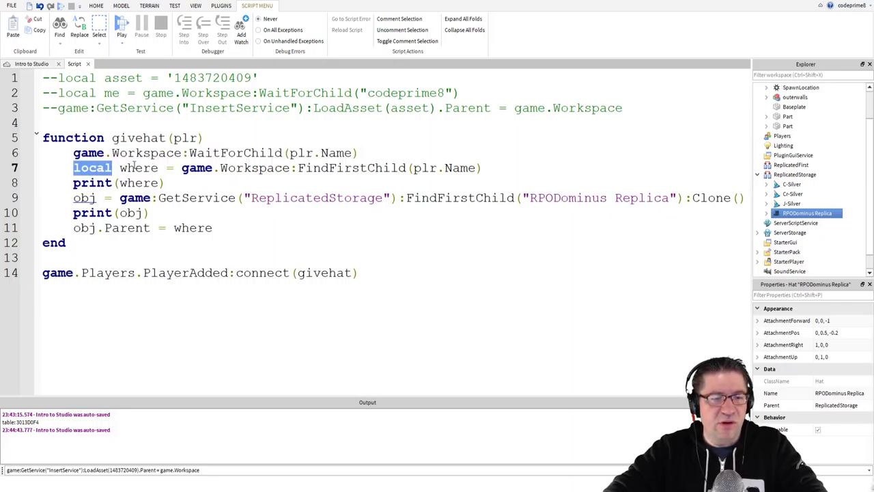
double_click(136, 168)
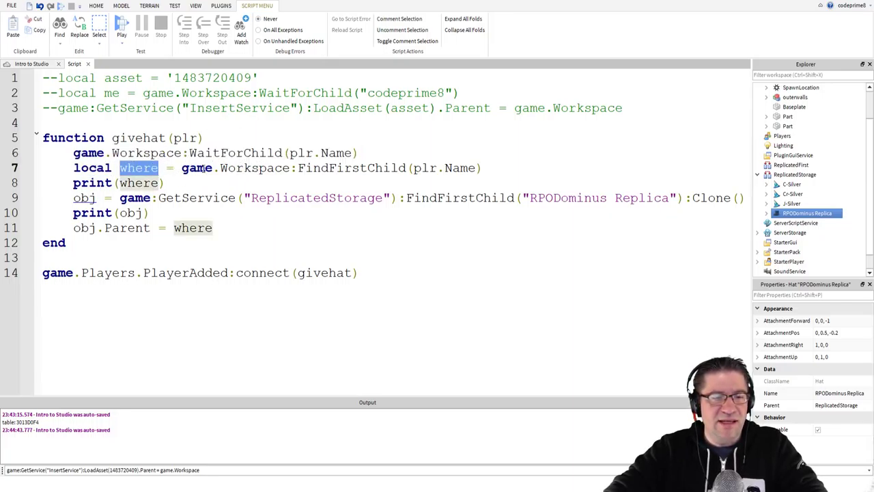
double_click(197, 168)
left_click(331, 168)
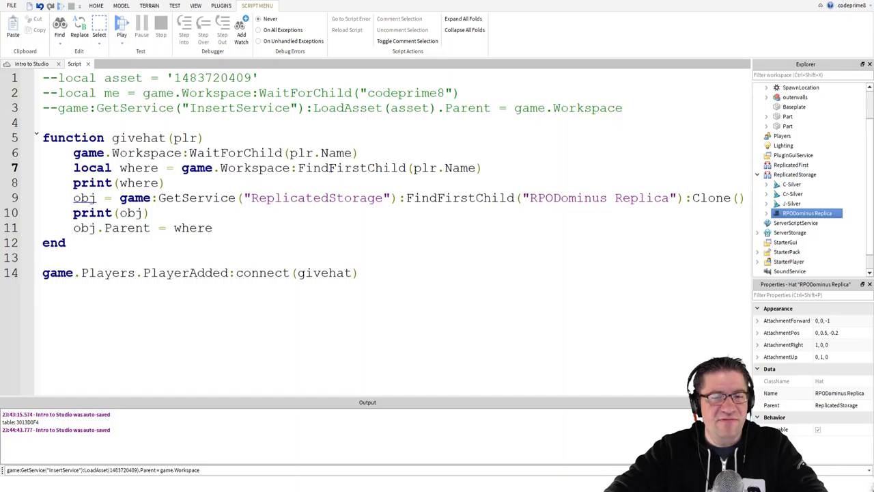
double_click(331, 168)
left_click_drag(414, 168, 477, 168)
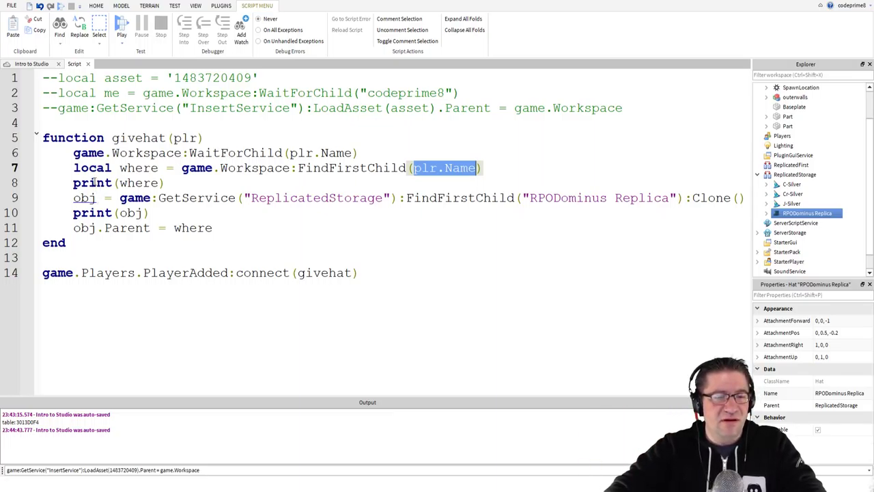
- Delete the print(where) and print(obj) lines from the givehat function, leaving no blank lines
left_click(175, 183)
left_click_drag(176, 183, 71, 182)
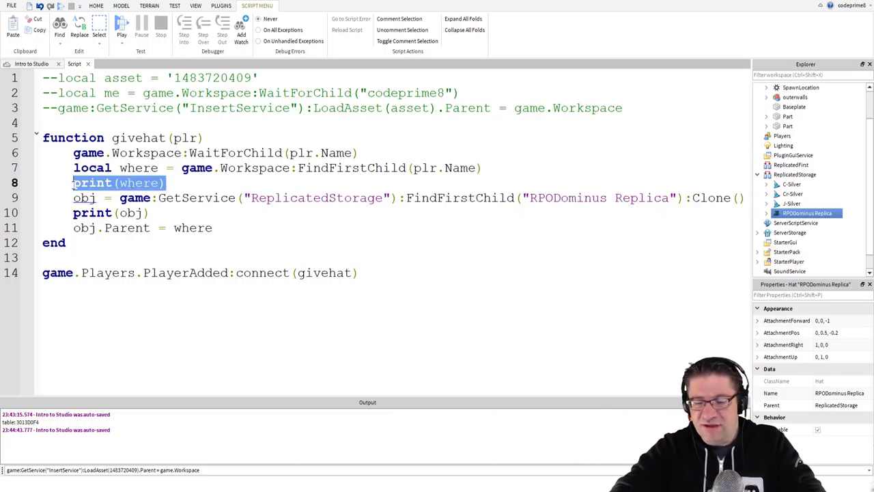
key("BackSpace")
key("BackSpace")
key("BackSpace")
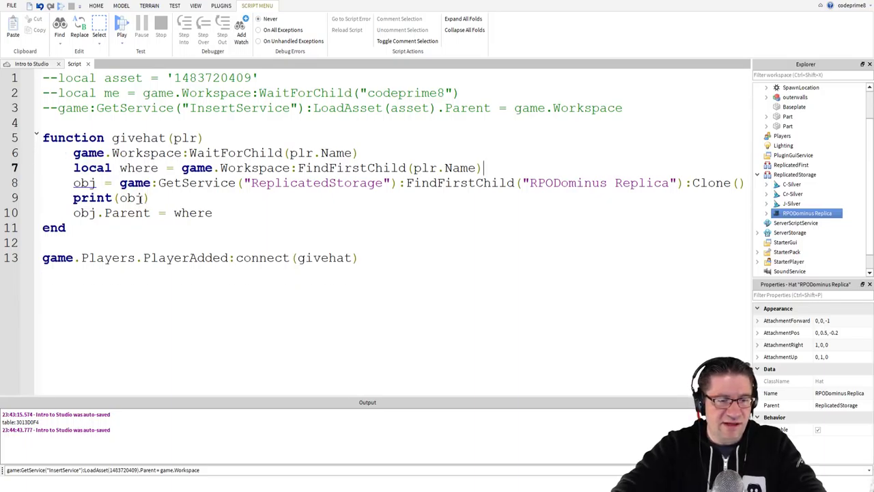
left_click_drag(154, 197, 16, 198)
key("BackSpace")
key("BackSpace")
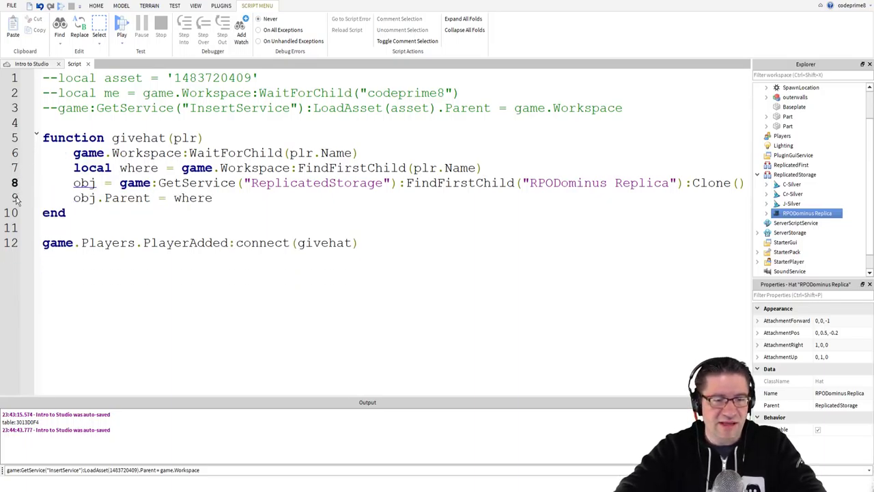
- Examine the obj line in givehat: GetService("ReplicatedStorage"), FindFirstChild("RPODominus Replica") and the Clone() call
double_click(84, 184)
double_click(140, 185)
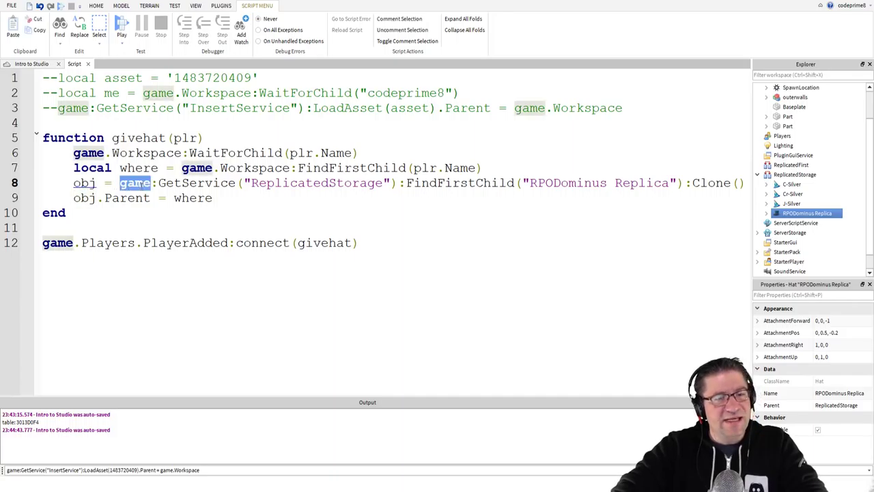
left_click(182, 184)
double_click(181, 184)
double_click(283, 183)
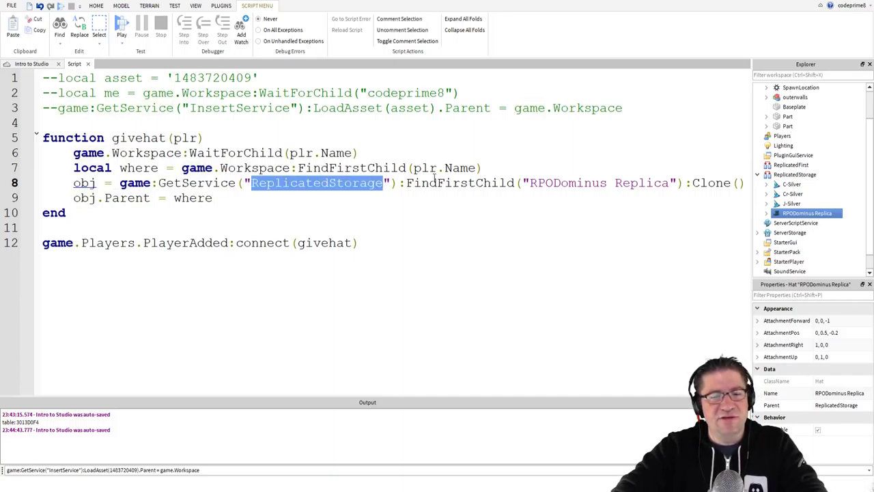
double_click(433, 183)
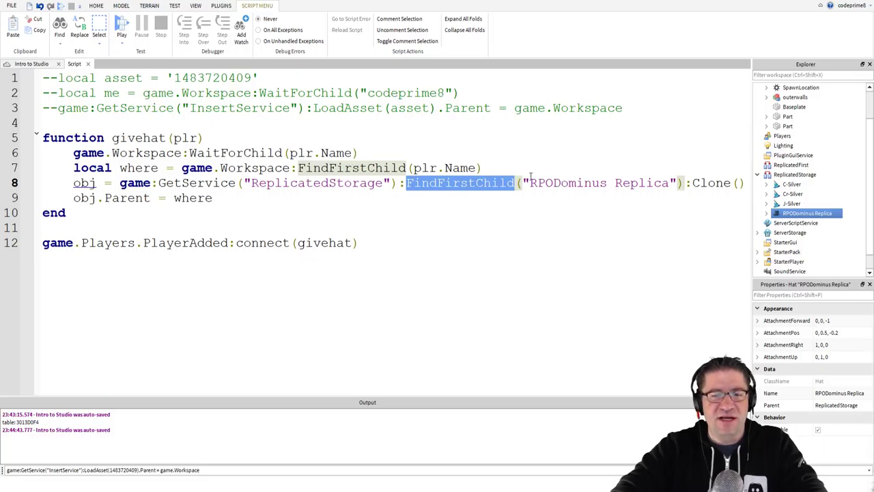
left_click_drag(530, 183, 749, 183)
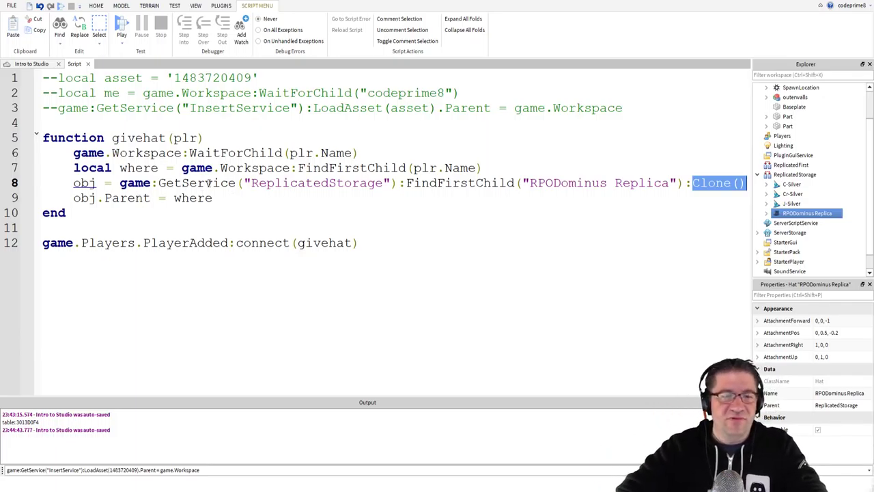
- Rename the variable where to PlayerModel in both its declaration and the Parent assignment of the givehat function
double_click(138, 168)
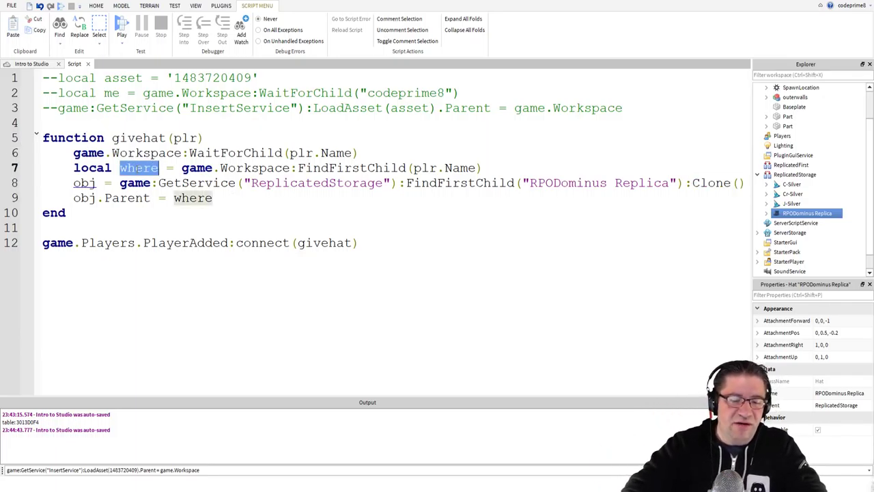
type("PlayerMo")
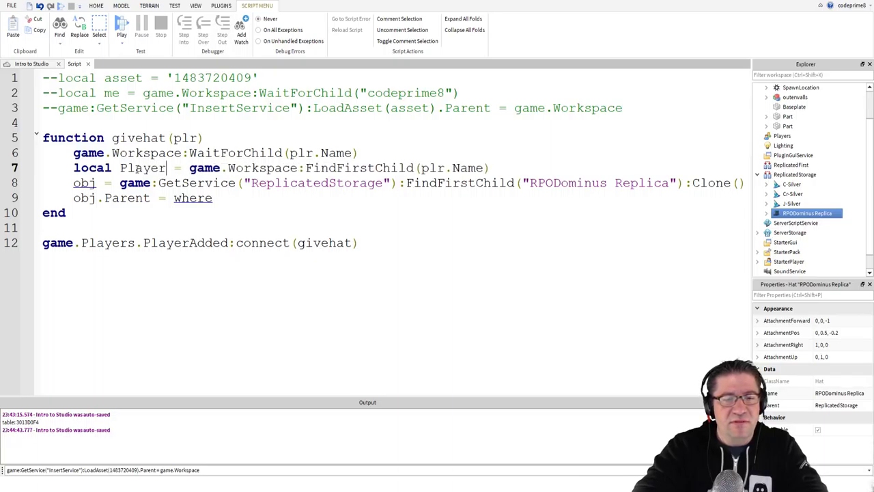
type("del")
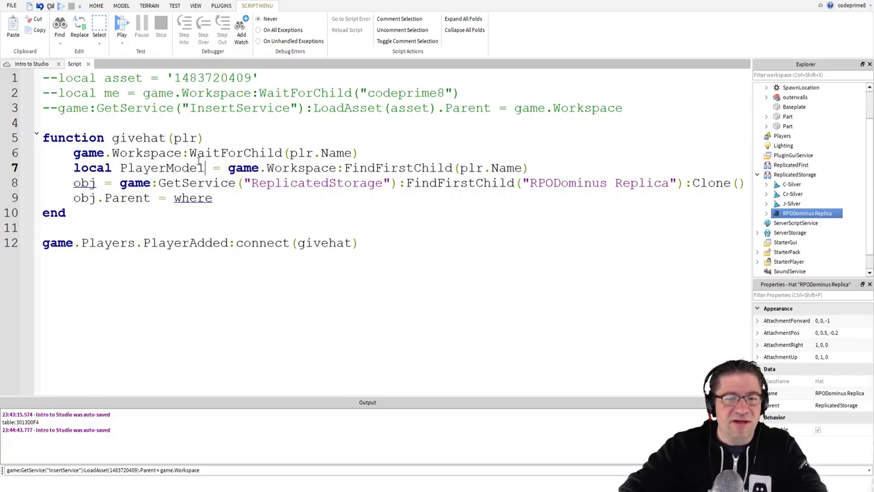
double_click(195, 199)
type("PlayerModel")
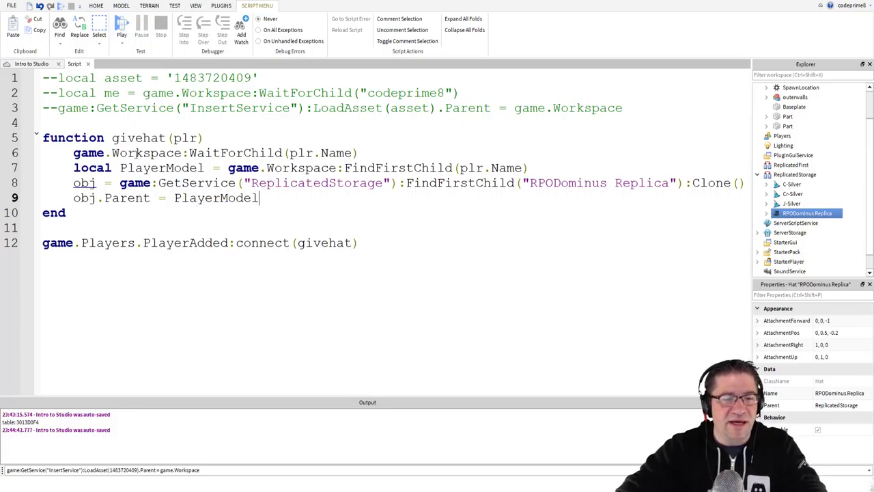
- Rename the variable obj to Hat in both the Clone line and the Parent assignment of the givehat function
double_click(85, 183)
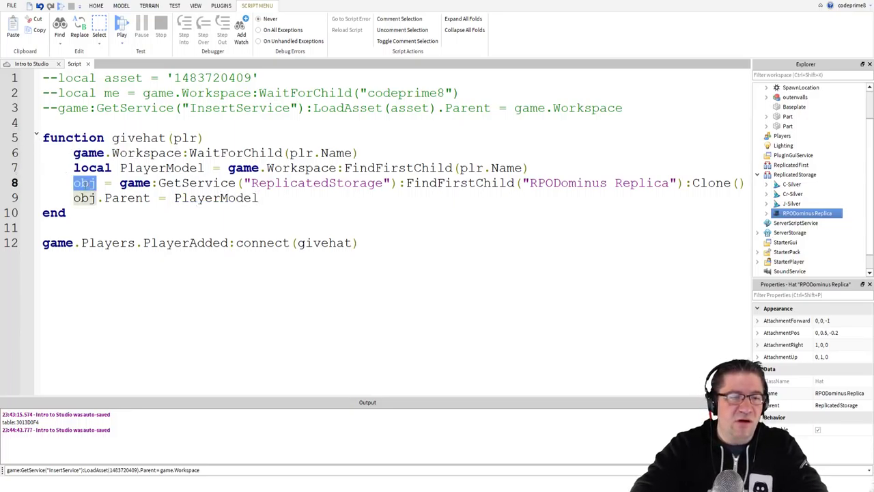
type("Hat")
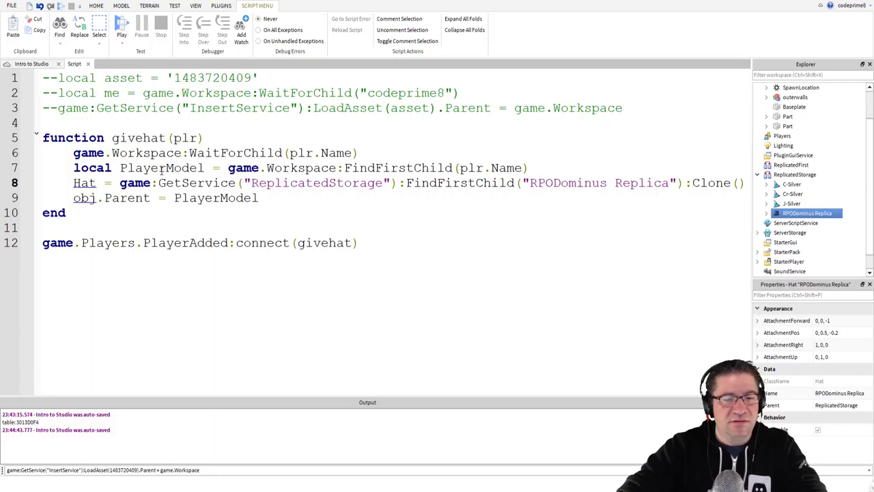
left_click(320, 216)
double_click(83, 198)
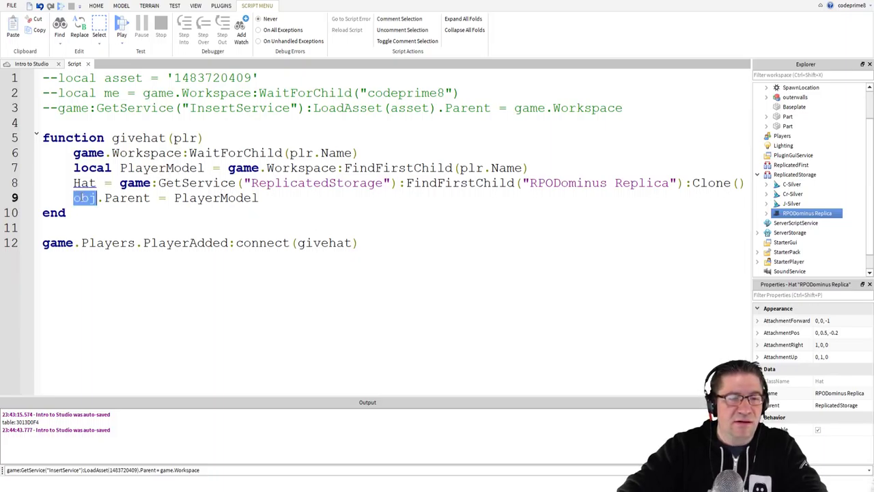
type("Hat")
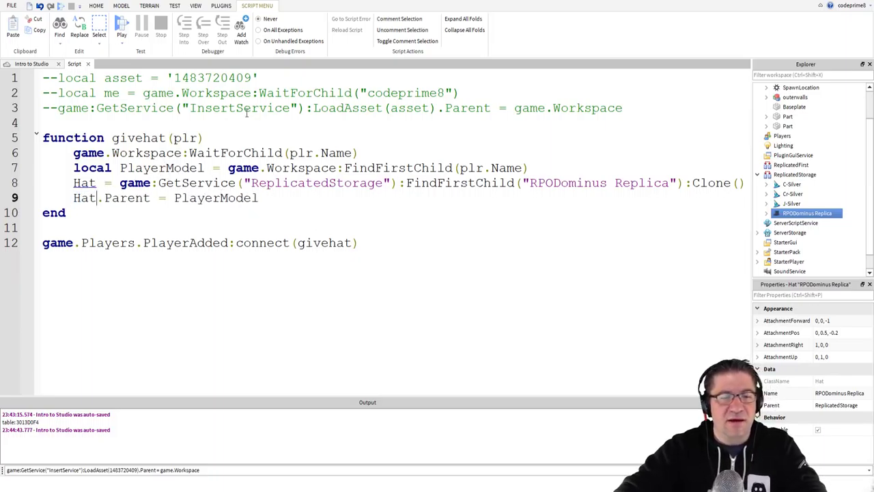
left_click(290, 195)
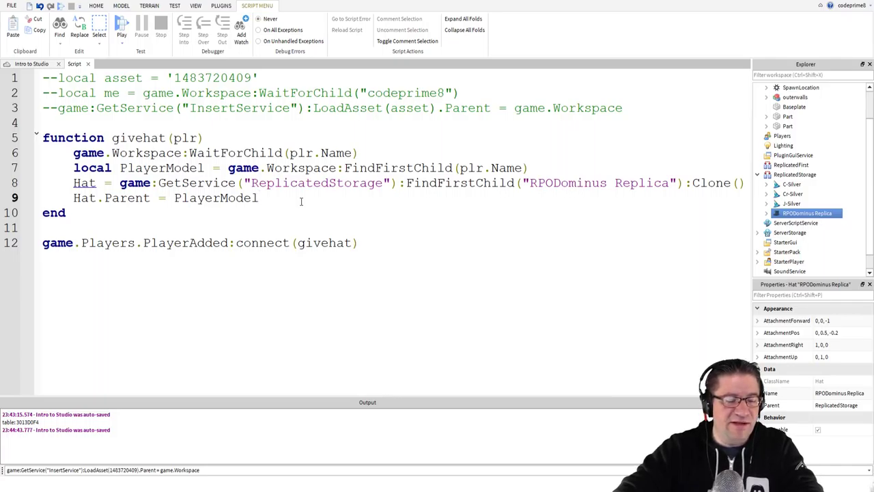
- Start a playtest, show the game view and walk the character across the grass and onto the rock to check its hat
key("F5")
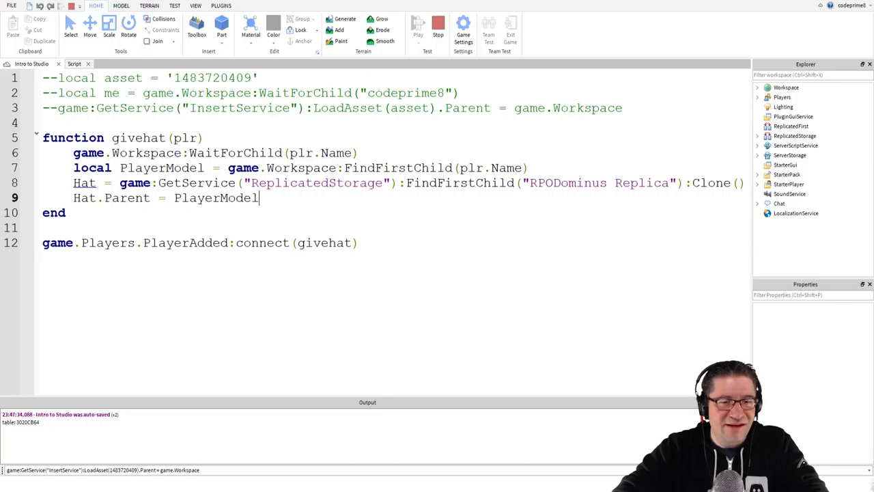
key("ctrl+Tab")
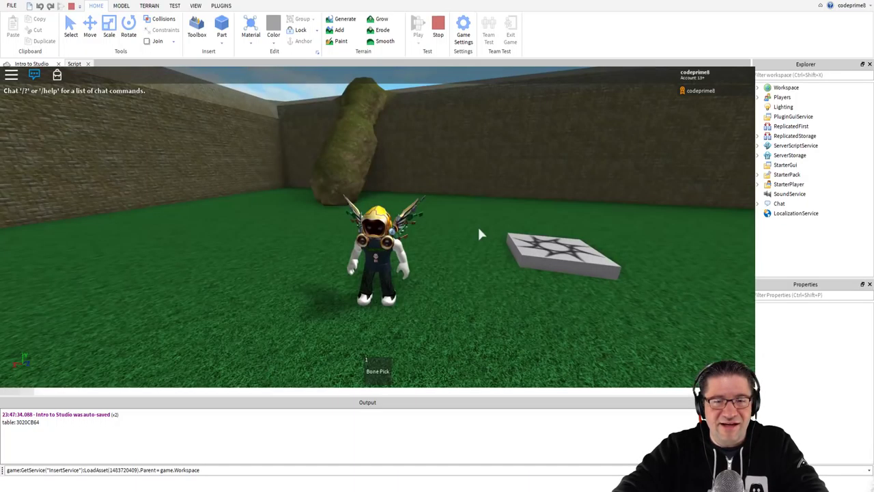
key("w")
right_click_drag(439, 180, 439, 180)
key("w")
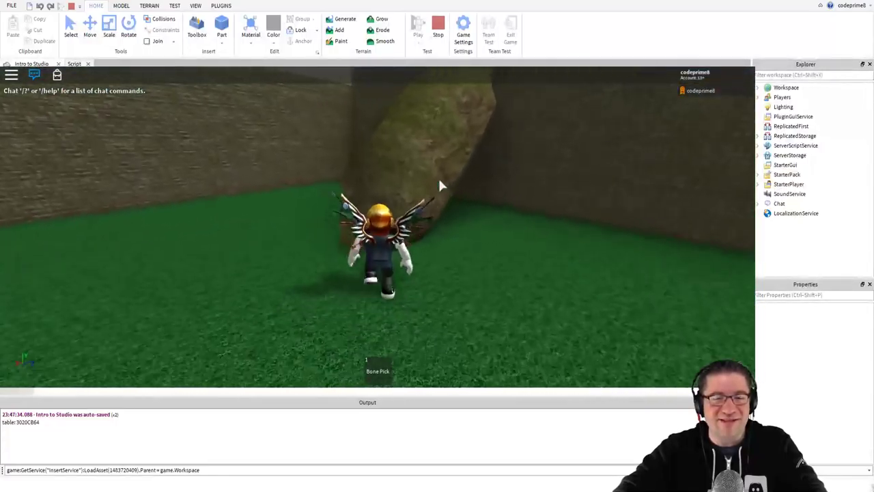
key("s")
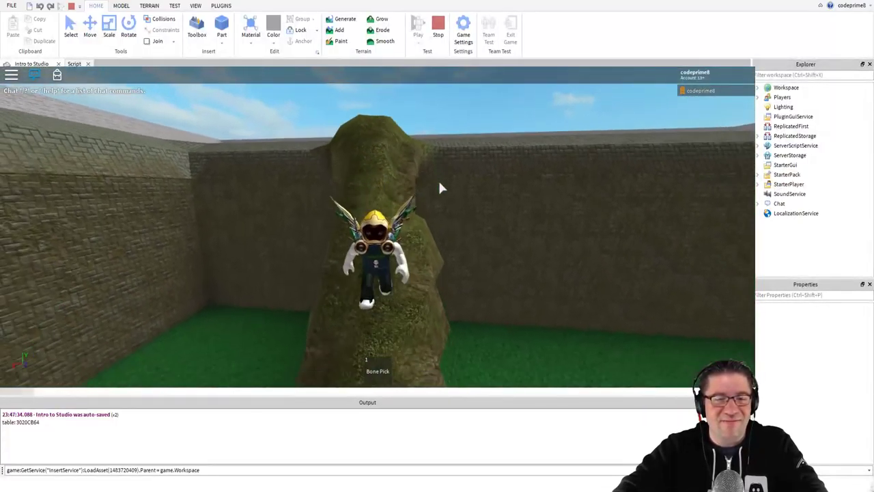
right_click_drag(440, 192, 440, 192)
key("s")
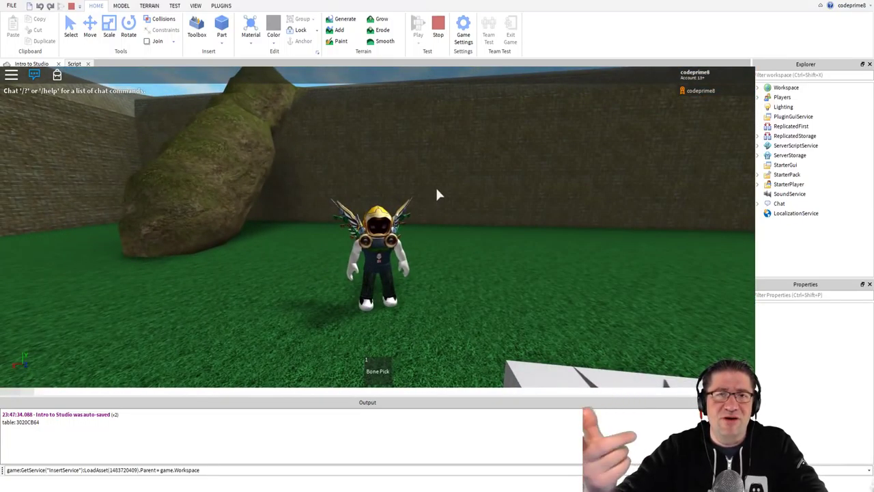
- Walk the character over the spawn pad and inspect the hat up close from the front and side
key("s")
key("d")
right_click_drag(436, 189, 436, 189)
key("w")
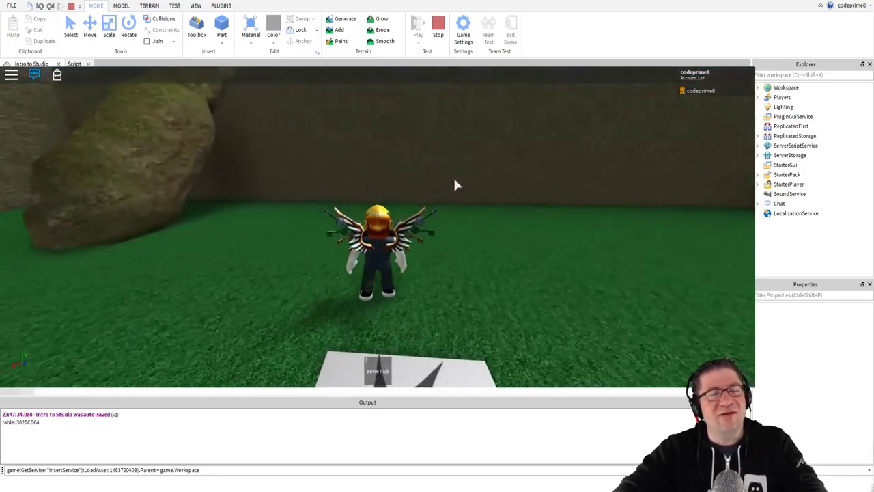
key("s")
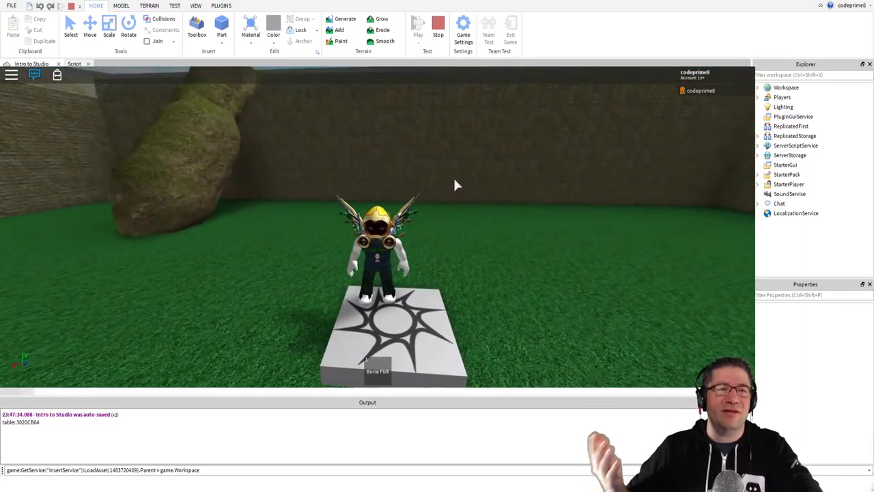
key("s")
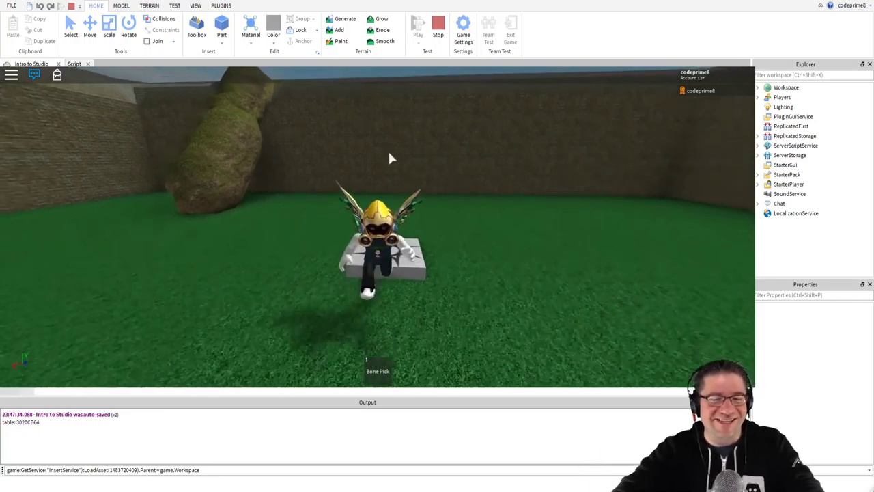
right_click_drag(390, 153, 377, 149)
scroll(378, 149, "up", 3)
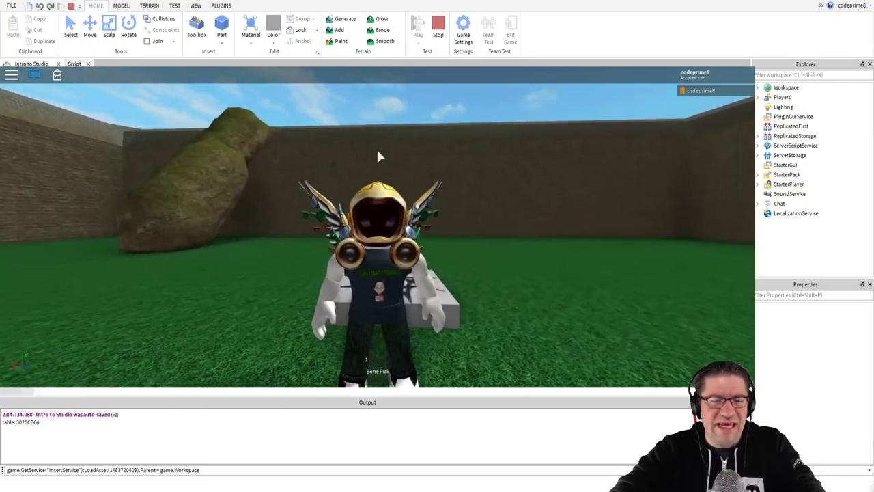
right_click_drag(554, 226, 555, 226)
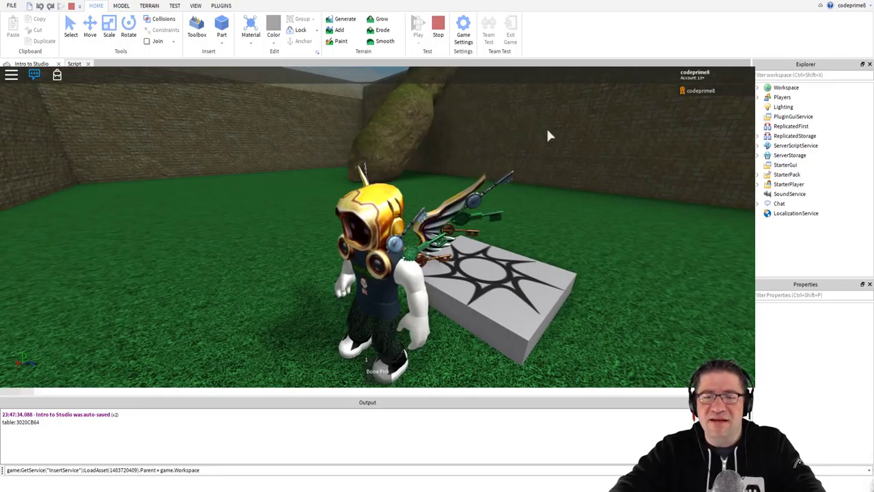
right_click_drag(594, 148, 596, 149)
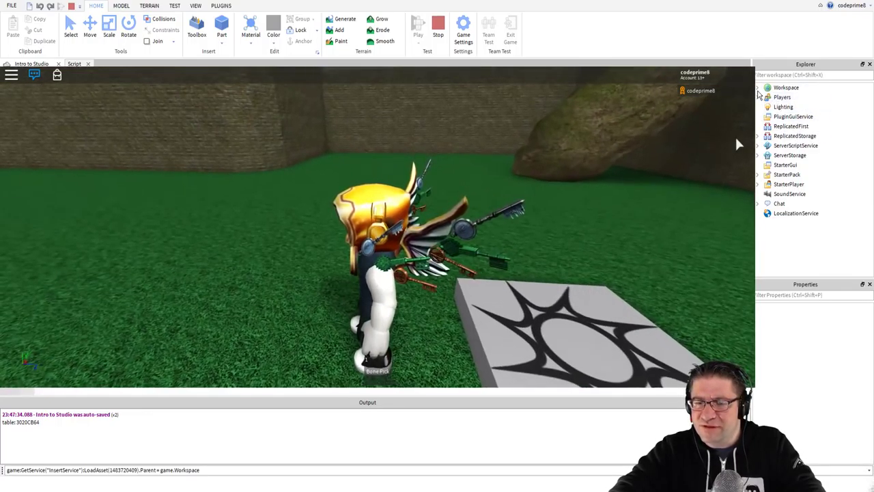
- Expand Workspace, select the player's character model and walk it around the spawn pad to watch its selection box
double_click(768, 90)
left_click(795, 136)
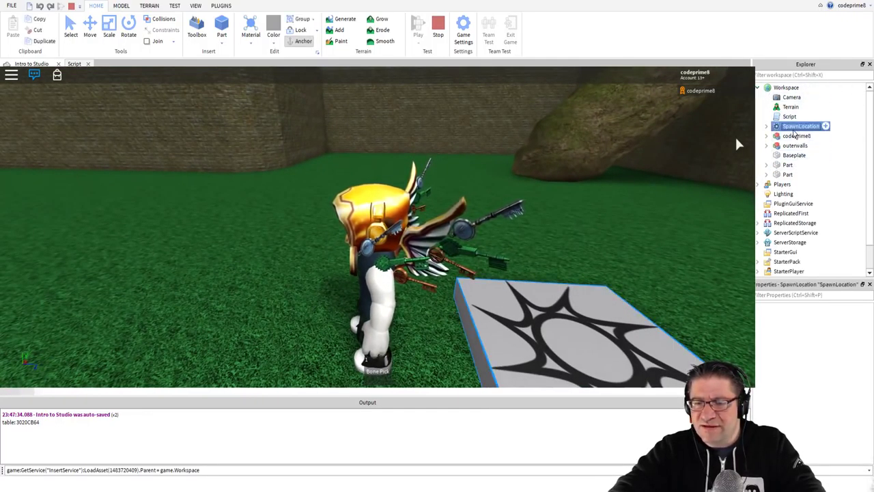
right_click_drag(582, 188, 581, 189)
key("s")
key("w")
scroll(582, 195, "down", 3)
key("s")
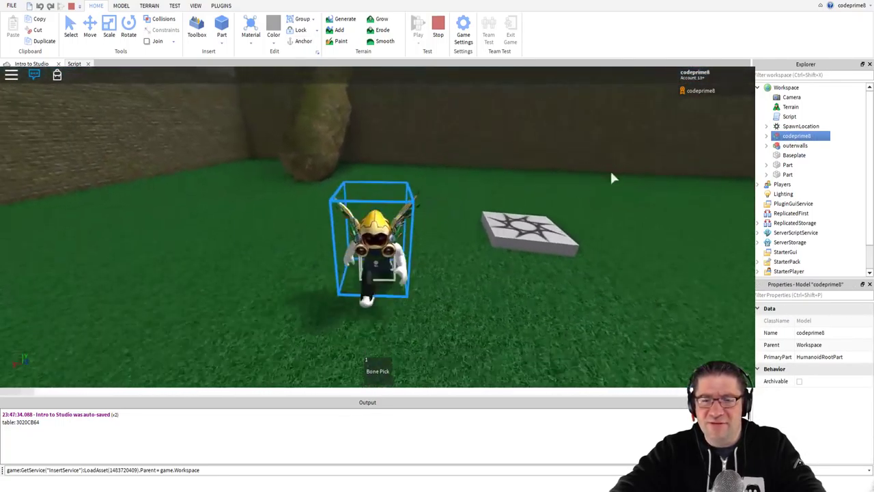
key("d")
key("w")
key("d")
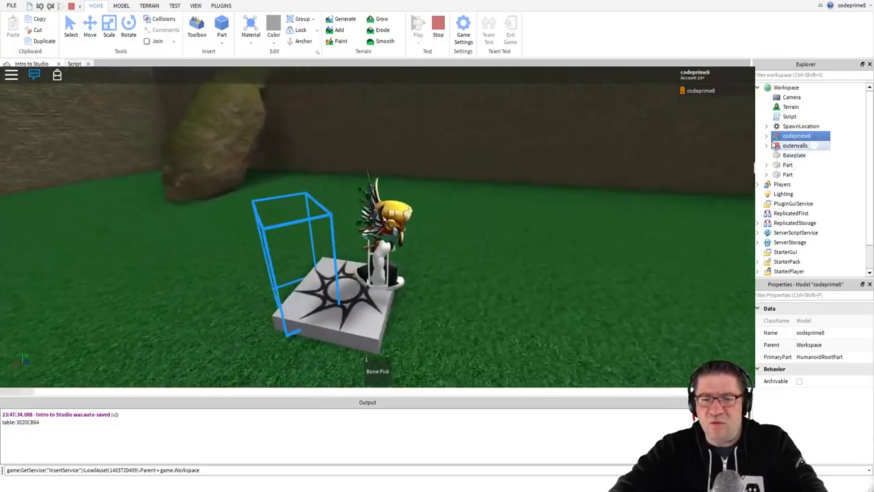
- Look through the parts inside the player's character model and paste a copy of the model into Workspace
left_click(766, 136)
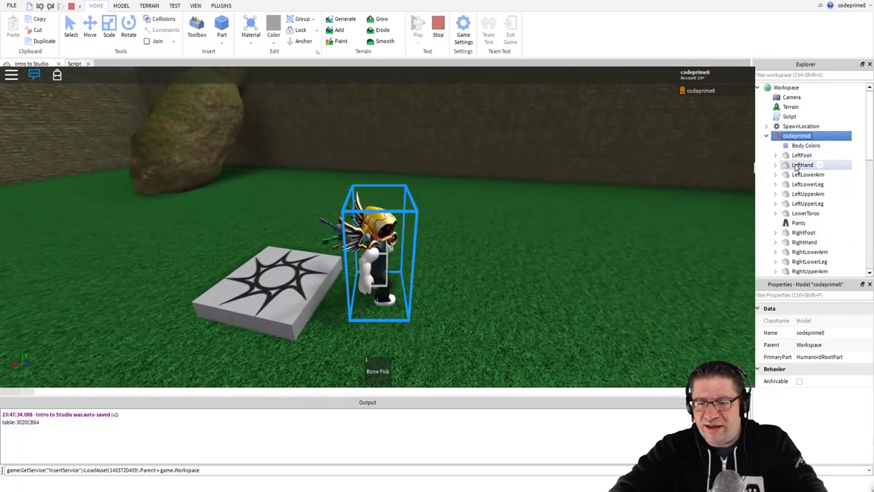
scroll(796, 175, "down", 2)
scroll(797, 176, "down", 5)
scroll(798, 179, "up", 6)
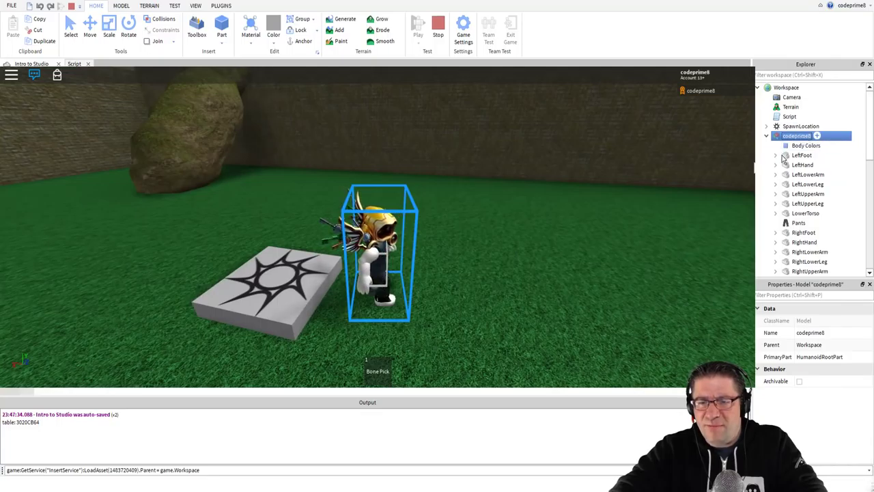
left_click(787, 88)
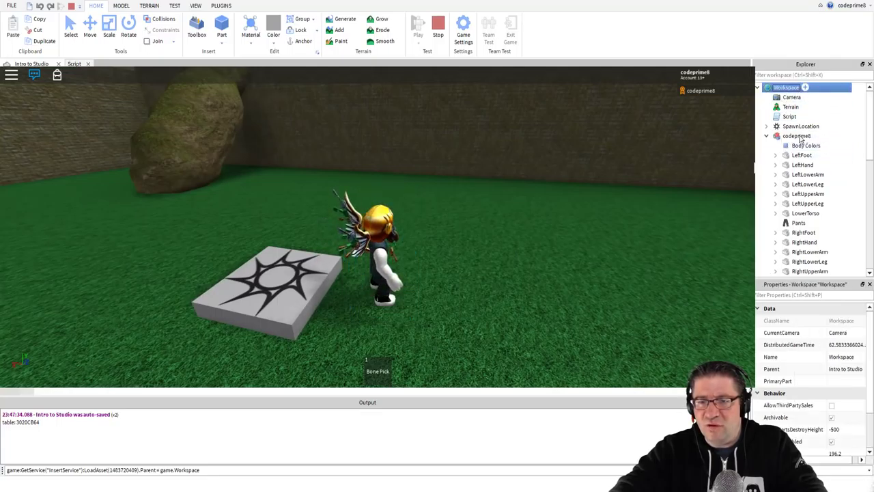
key("ctrl+v")
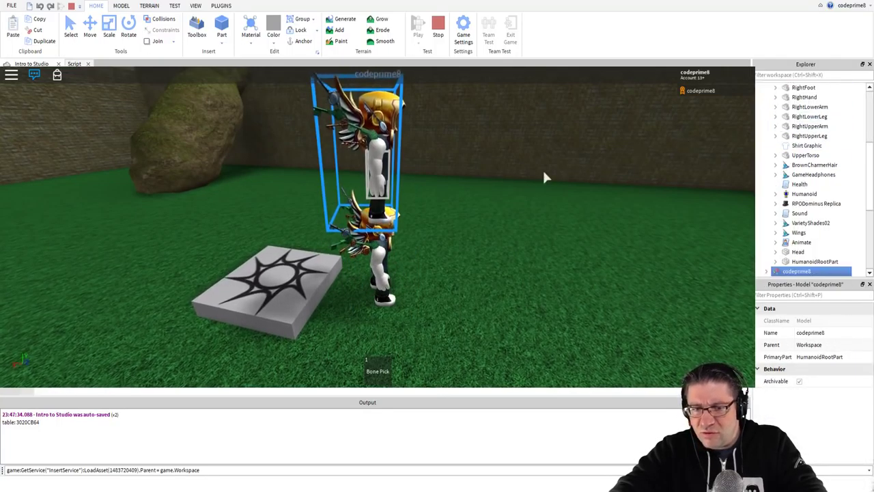
- Walk the player's character around its pasted copy to compare the two, and return to the original model in Explorer
right_click_drag(542, 170, 530, 300)
key("s")
key("a")
key("w")
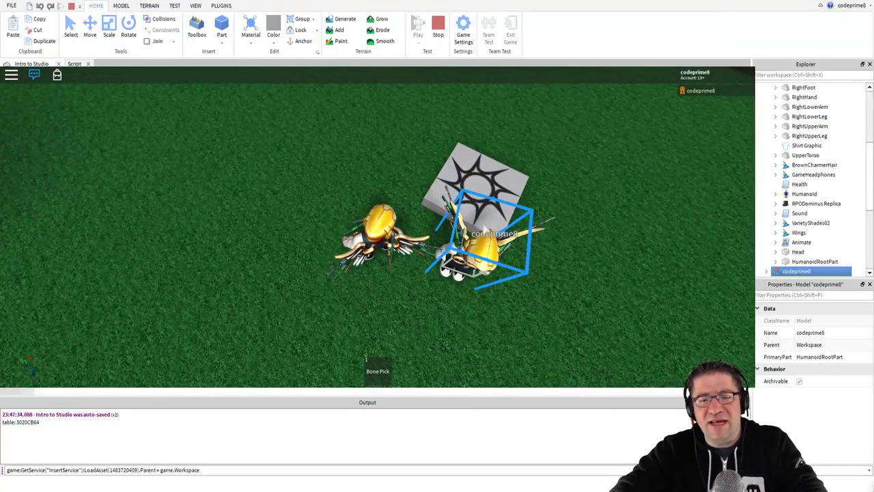
key("s")
right_click_drag(553, 184, 554, 184)
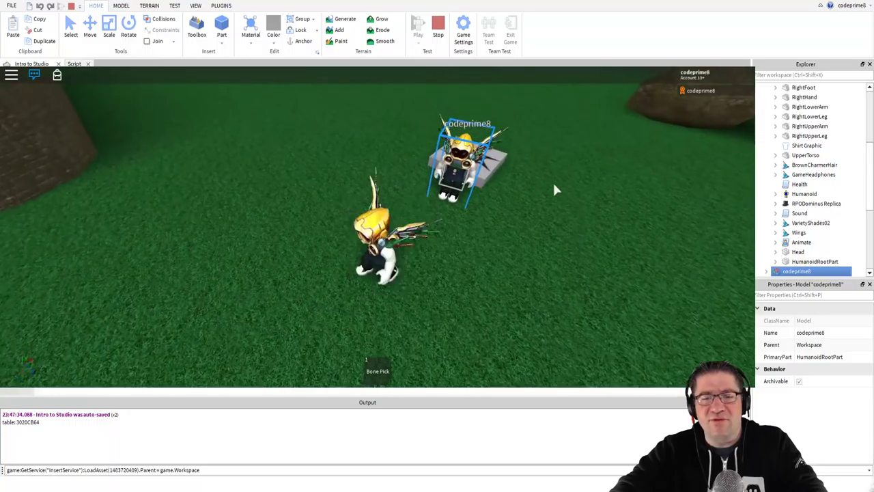
key("w")
key("a")
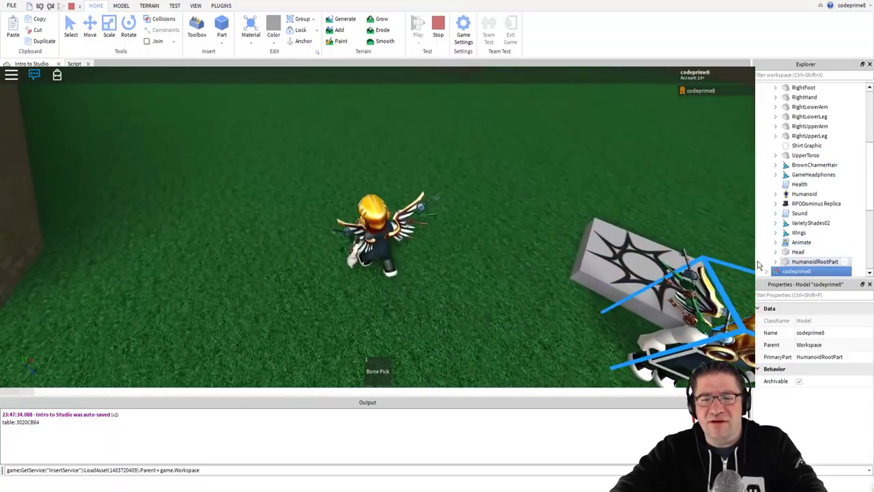
scroll(796, 144, "up", 5)
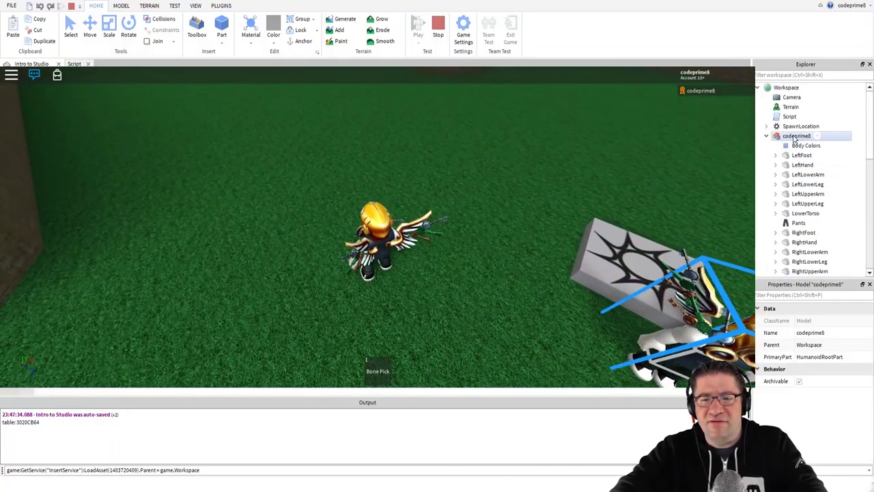
- Select the player's original character model in Workspace and walk it around next to its pasted copy
left_click(796, 136)
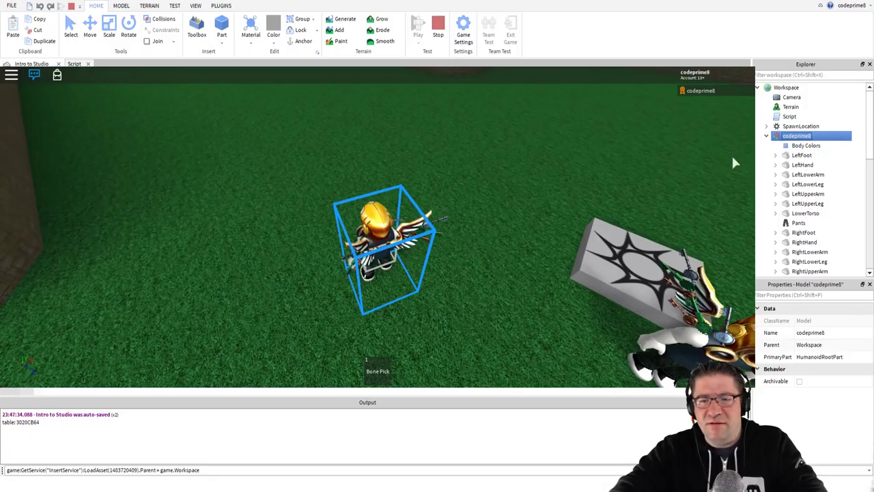
left_click(509, 198)
key("d")
key("s")
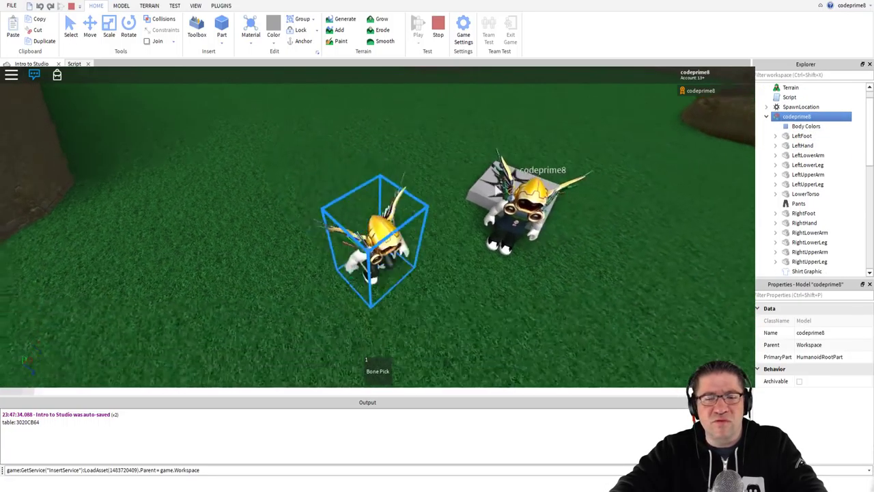
key("a")
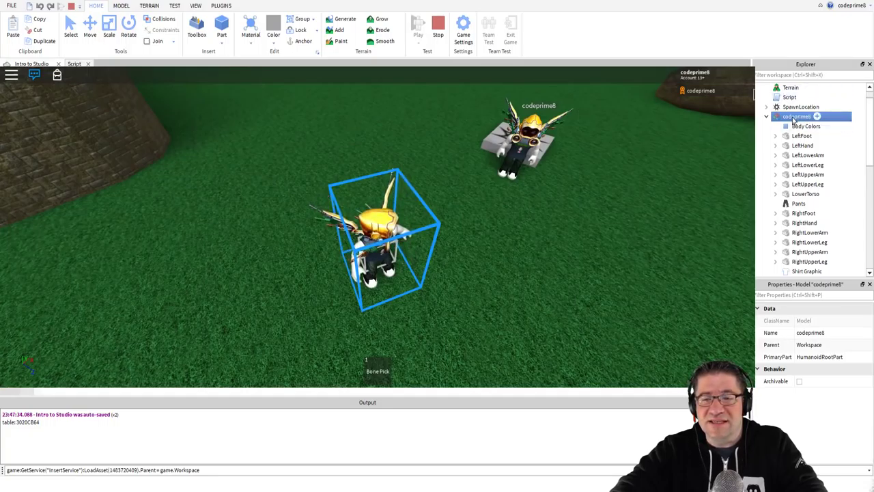
- Paste another copy of the character model into Workspace and walk the player's character toward it
scroll(793, 119, "up", 1)
left_click(783, 89)
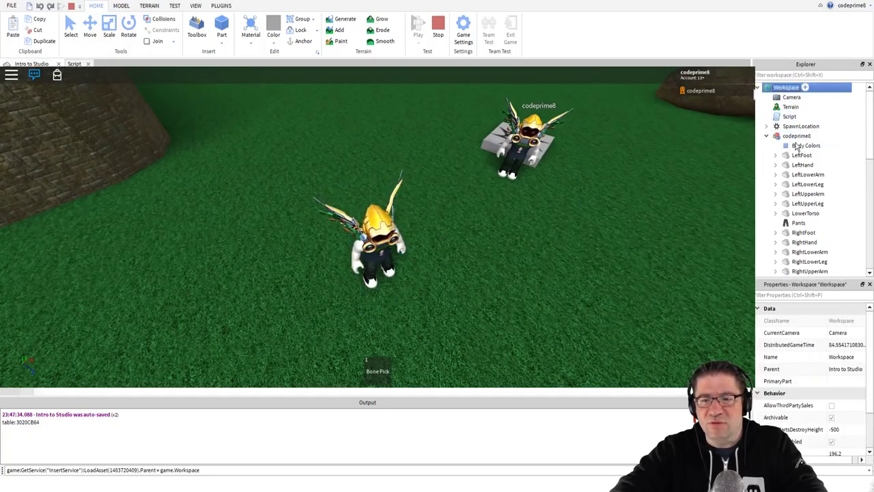
key("ctrl+v")
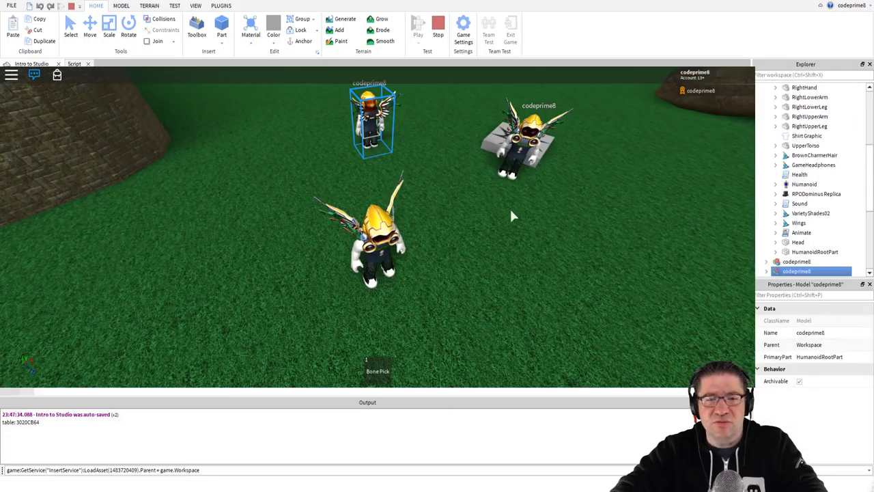
right_click_drag(511, 211, 511, 210)
key("w")
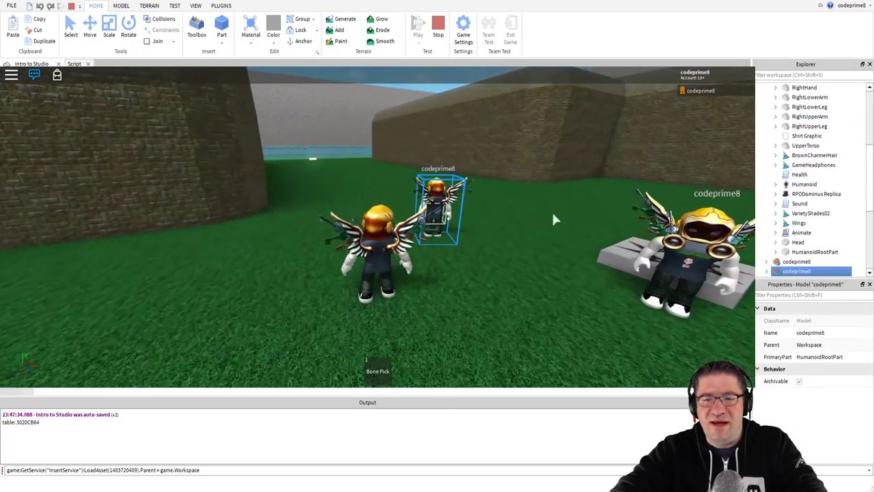
- Collapse the original character model in Explorer, check which copy is which, and delete the newest pasted copy
scroll(840, 179, "up", 5)
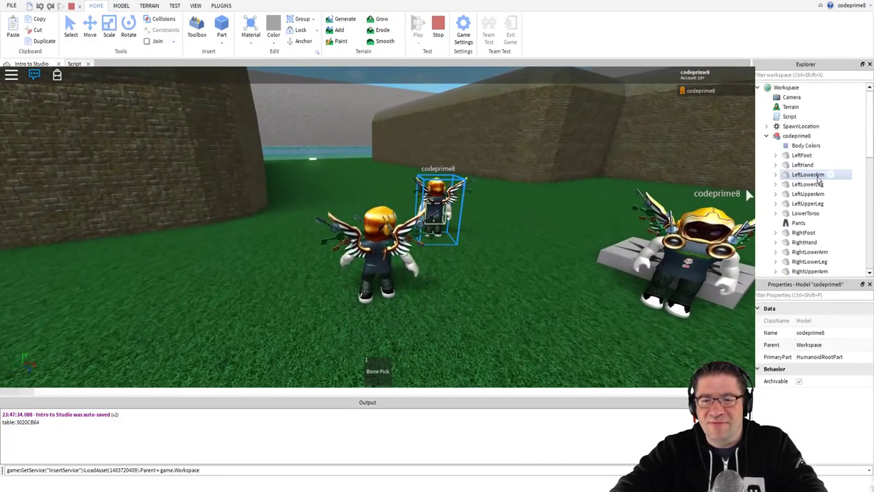
left_click(766, 136)
left_click(795, 147)
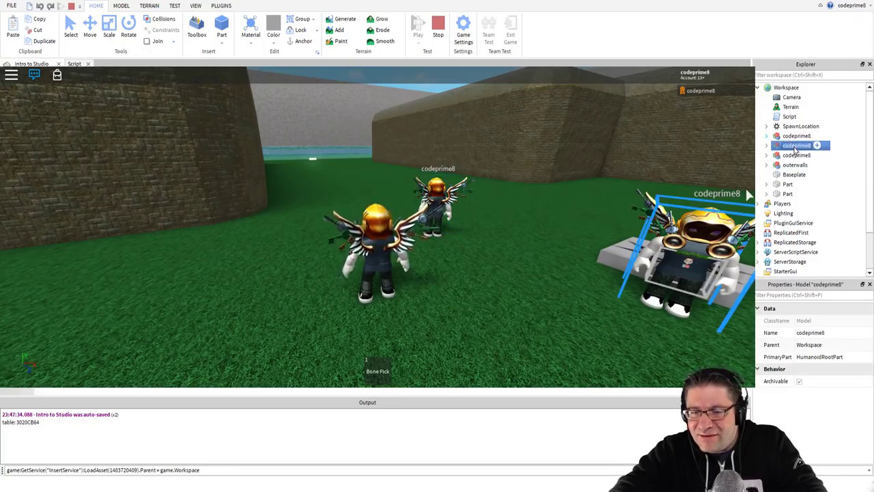
left_click(795, 155)
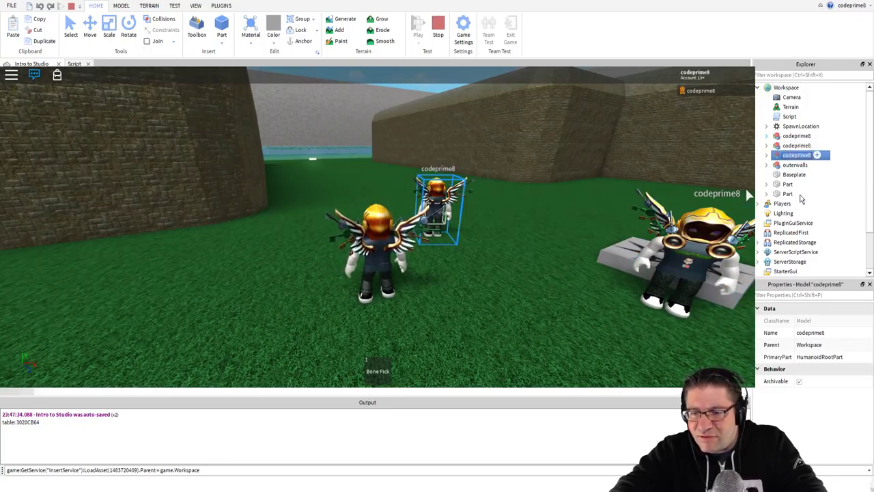
key("Delete")
- Select the remaining copied character model and walk the player's character up beside it at the spawn pad
left_click(776, 147)
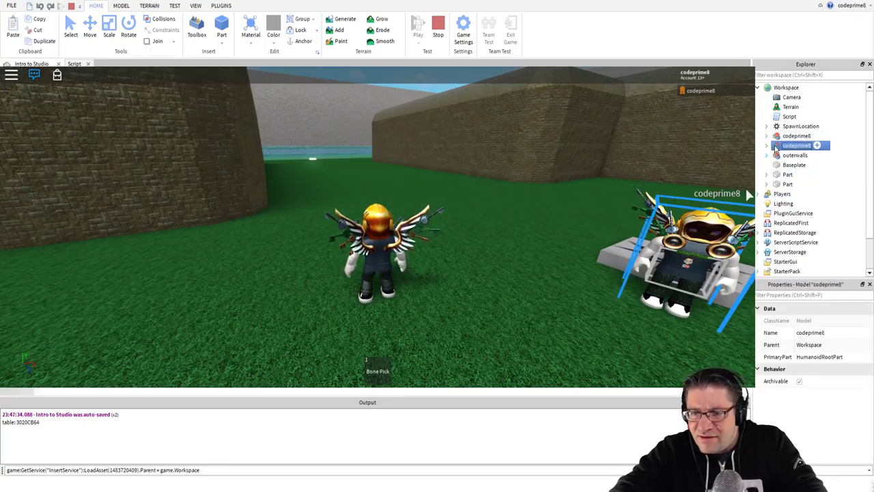
right_click_drag(558, 214, 558, 214)
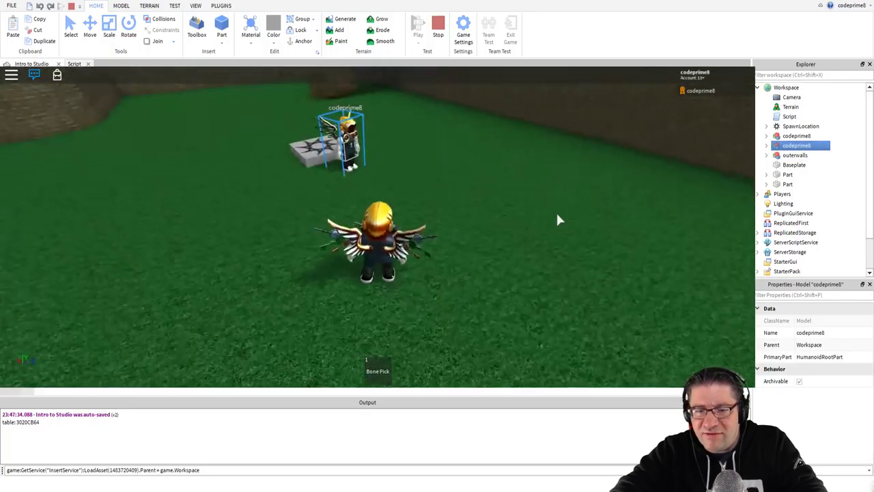
key("w")
key("d")
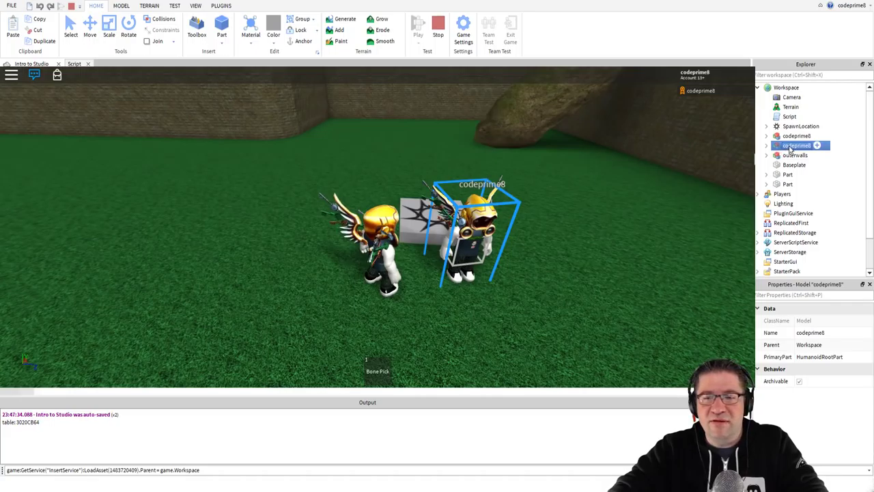
- Expand the copied character model and copy its GameHeadphones accessory
left_click(800, 126)
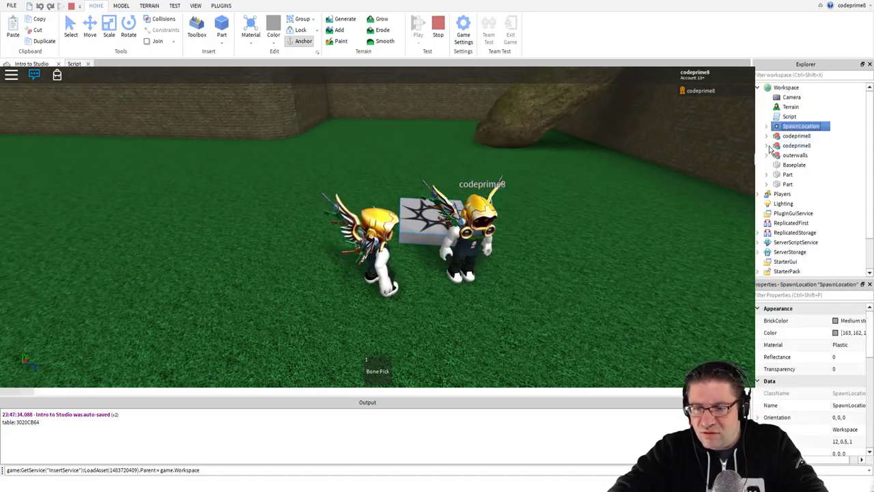
left_click(766, 146)
scroll(792, 205, "down", 5)
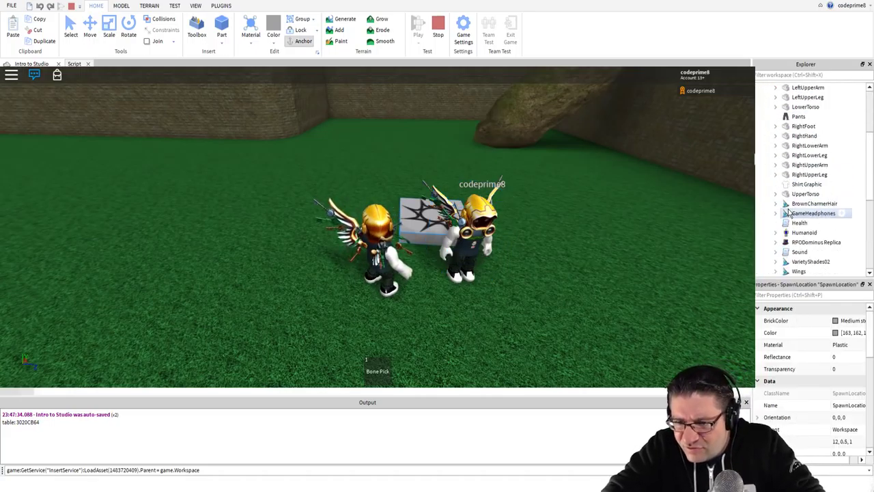
scroll(820, 171, "down", 2)
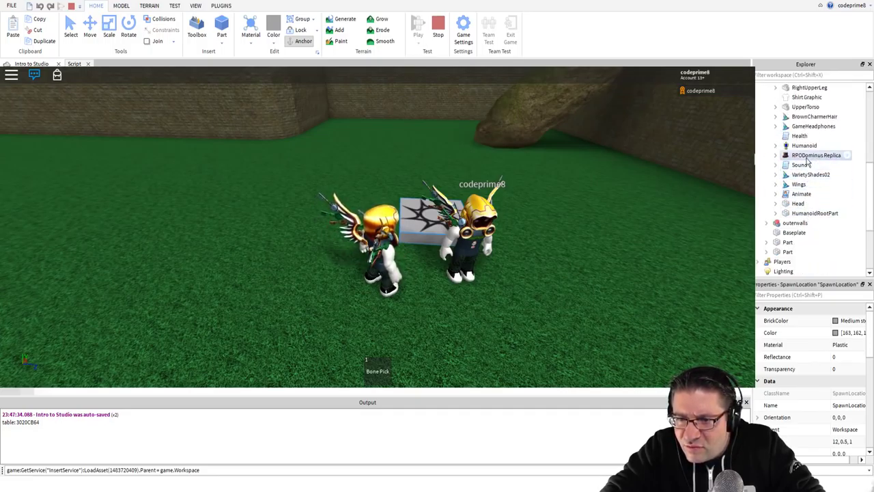
left_click(823, 128)
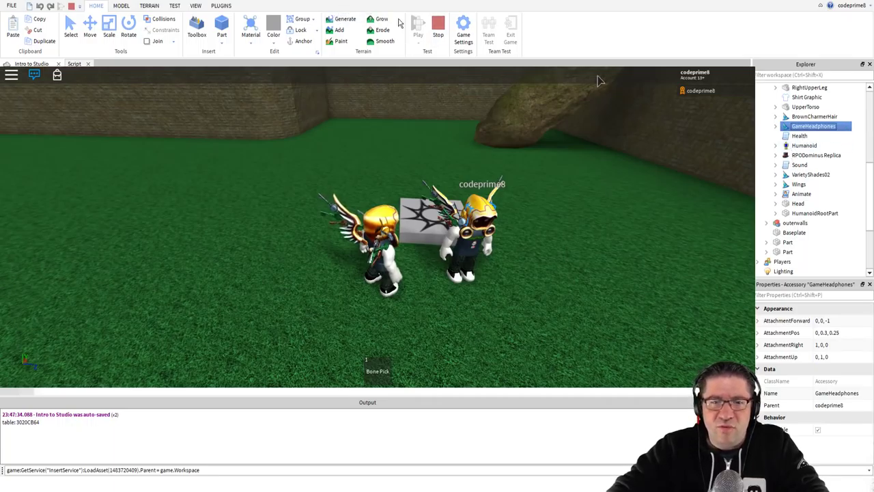
- Stop the playtest and paste the copied GameHeadphones accessory into ReplicatedStorage
left_click(439, 30)
left_click(438, 31)
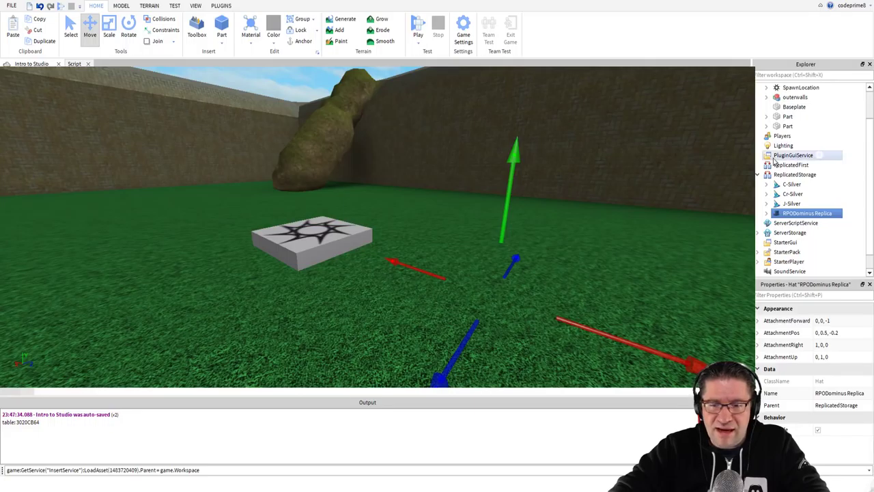
scroll(785, 236, "down", 1)
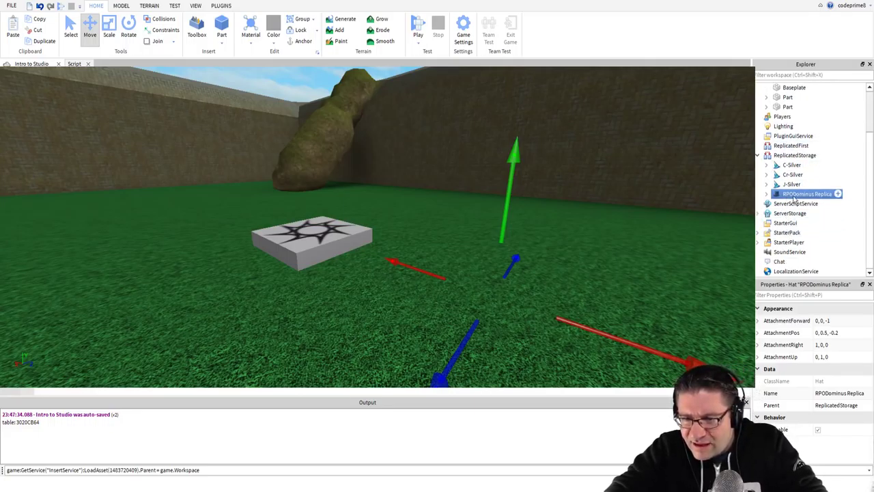
left_click(784, 159)
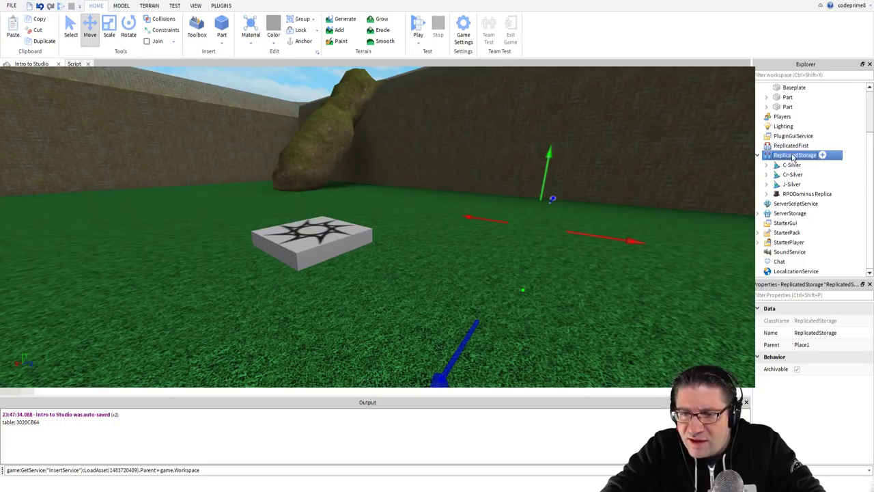
key("ctrl+shift+v")
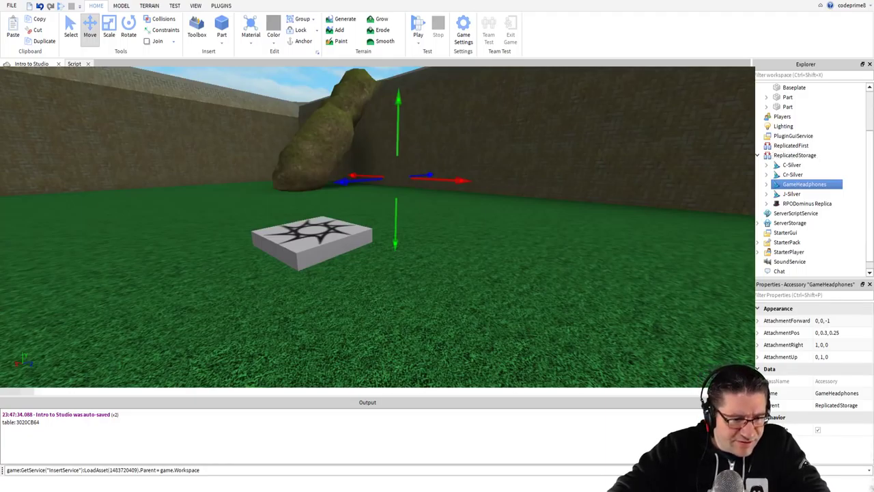
- In the givehat function on line 8 of the script, replace the cloned item's name with "GamerHeadphones"
left_click(74, 63)
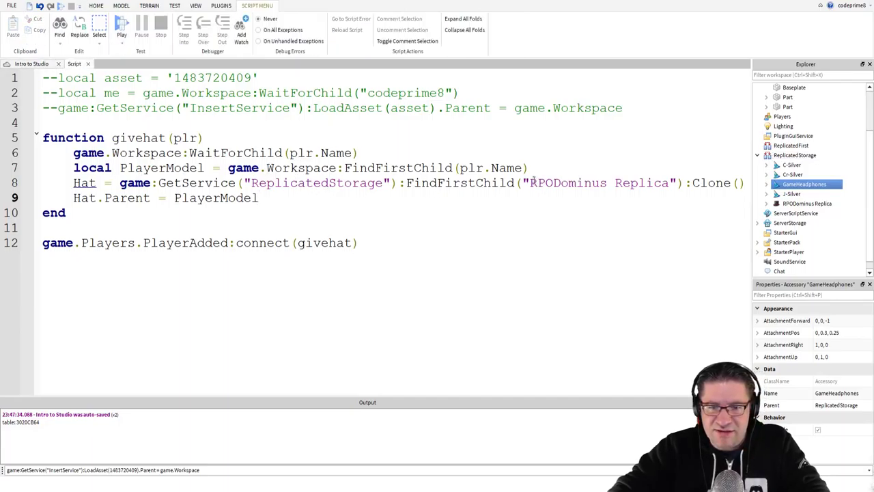
left_click_drag(532, 182, 669, 183)
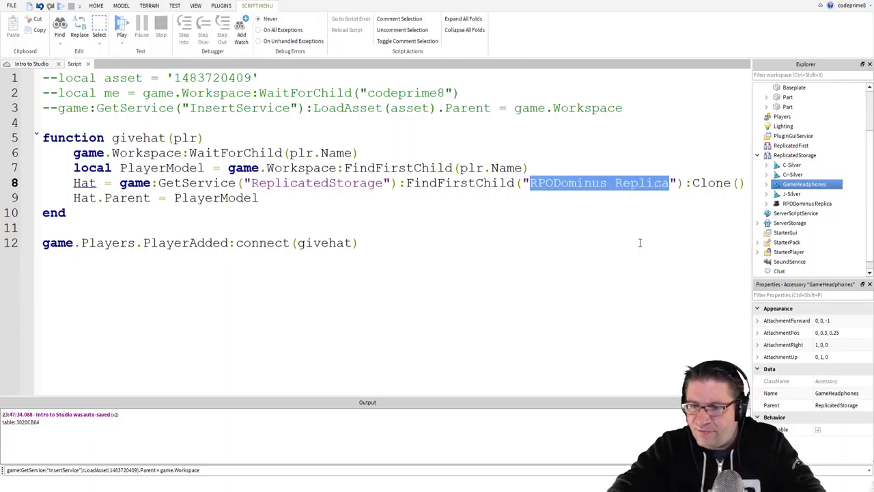
type("Gamer")
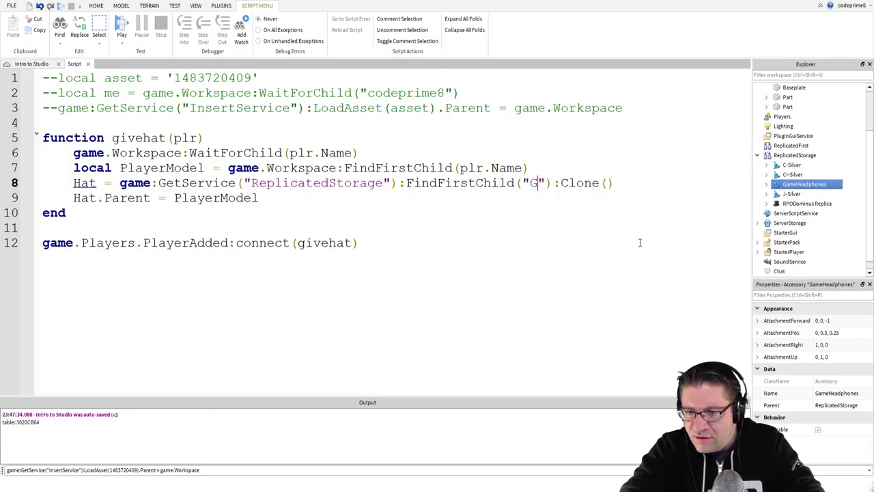
type("HeadP")
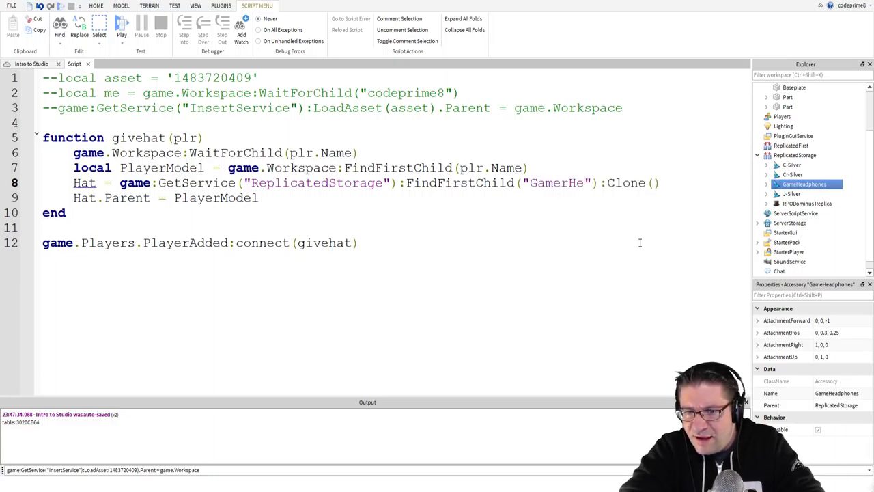
key("BackSpace")
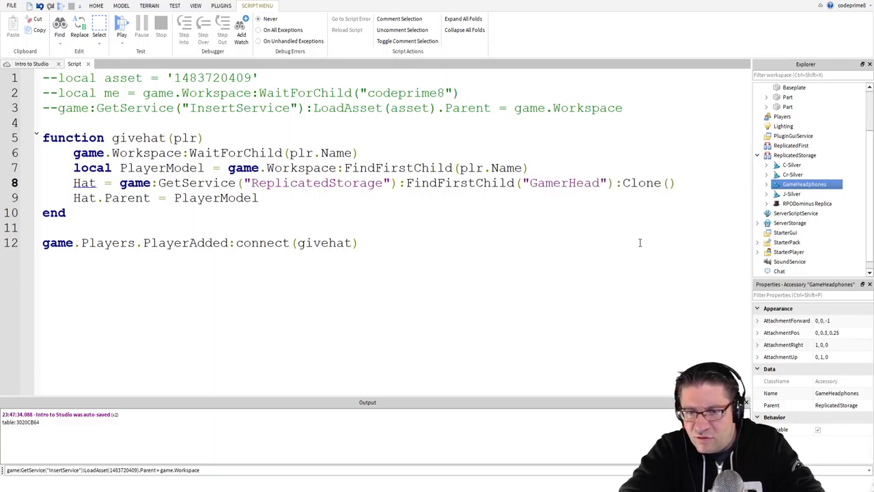
type("phones")
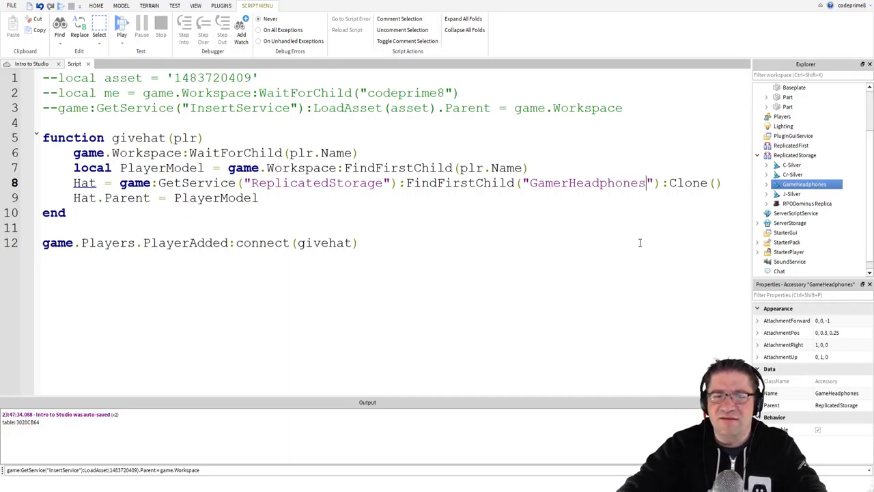
- Start a playtest and inspect the character's headgear from the front, up close and from the side beside the spawn pad
left_click(123, 23)
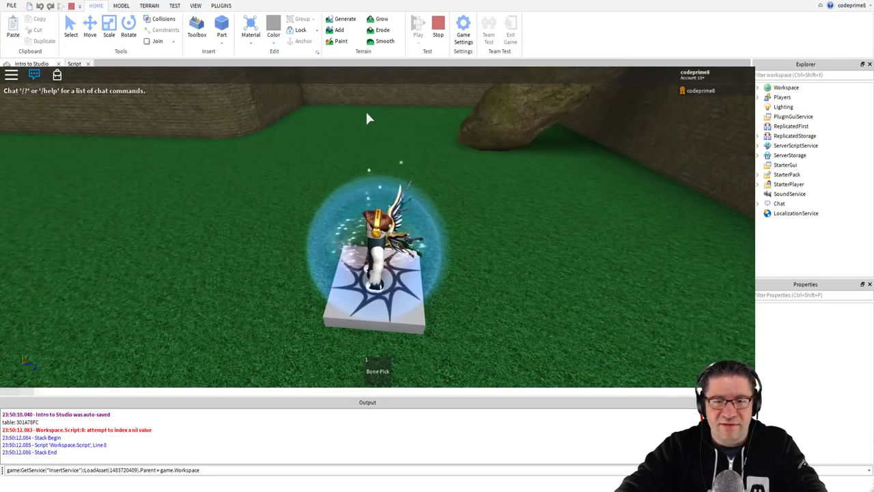
right_click_drag(505, 204, 461, 204)
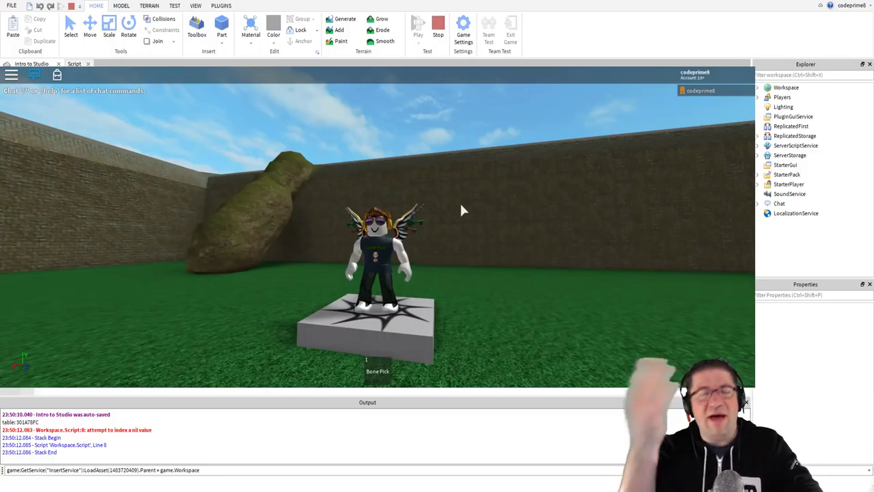
right_click_drag(462, 204, 475, 205)
scroll(475, 204, "up", 5)
scroll(378, 227, "down", 5)
key("a")
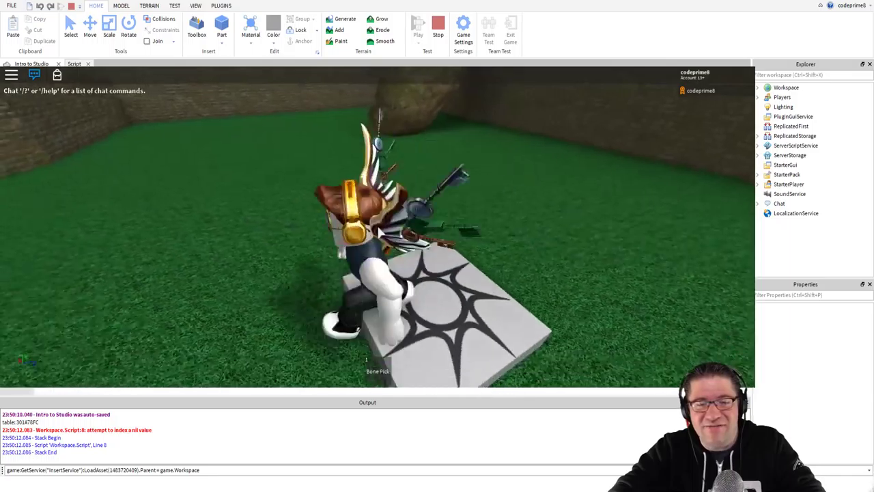
key("s")
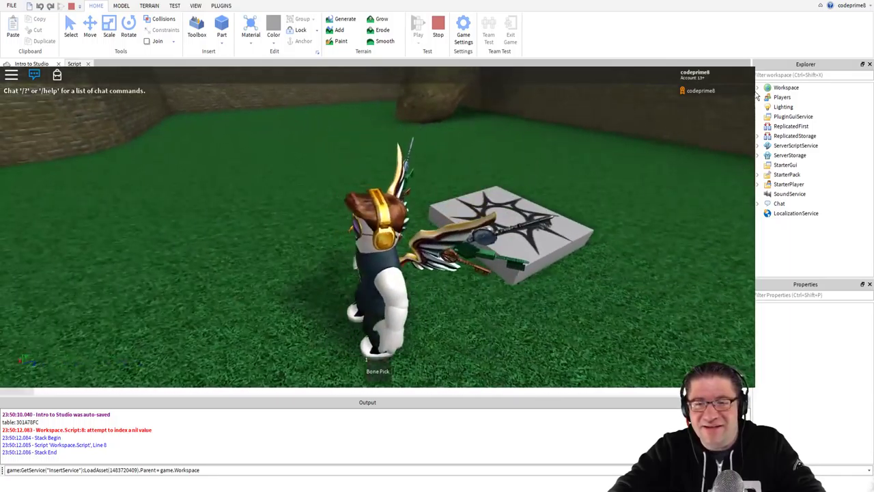
- Expand the player's character model in Workspace, look through its contents, and select the GameHeadphones accessory
left_click(759, 87)
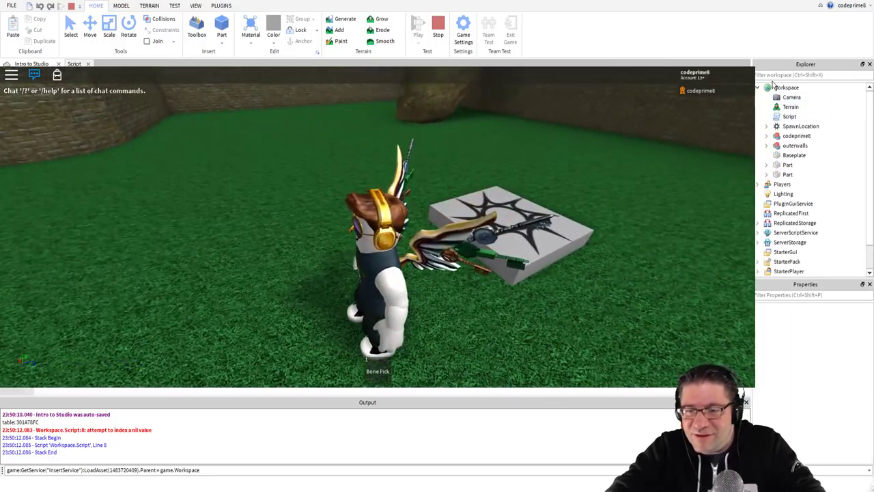
left_click(766, 136)
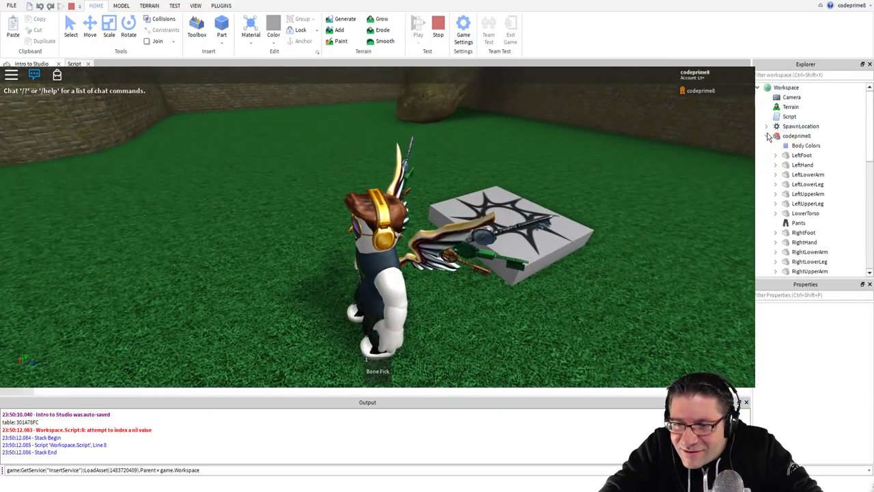
scroll(832, 165, "down", 3)
scroll(832, 166, "down", 3)
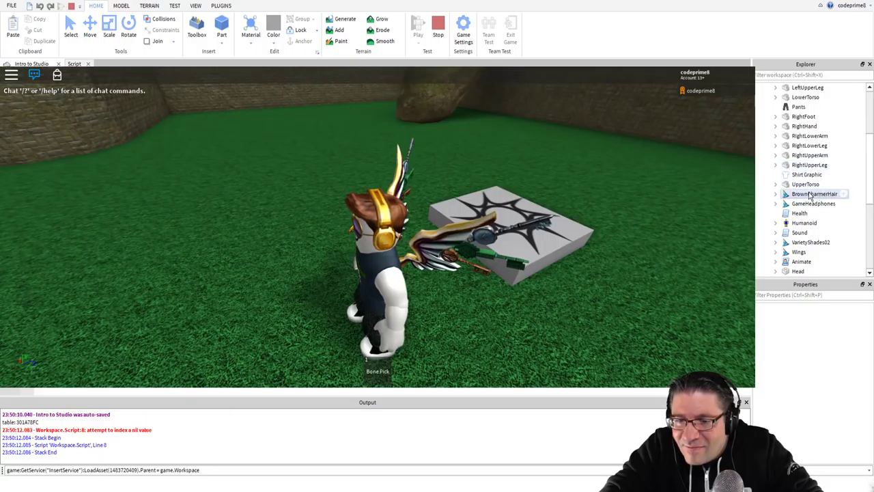
scroll(819, 206, "down", 3)
scroll(819, 206, "down", 2)
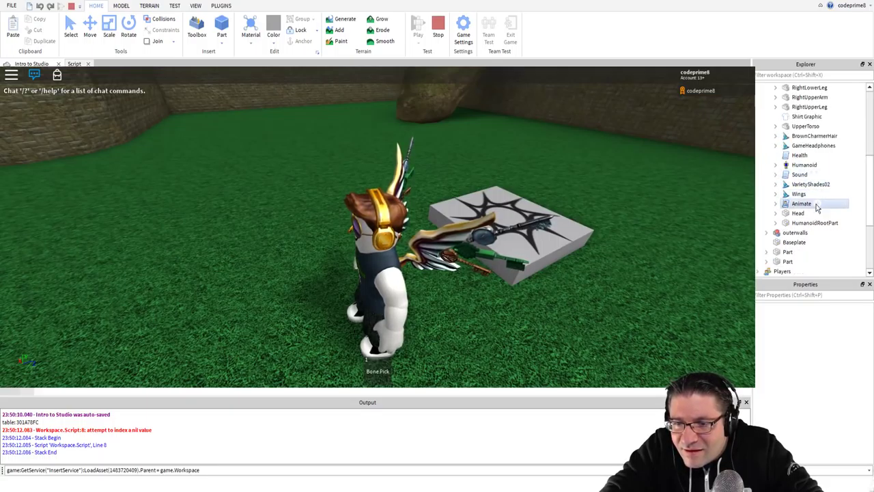
left_click(806, 146)
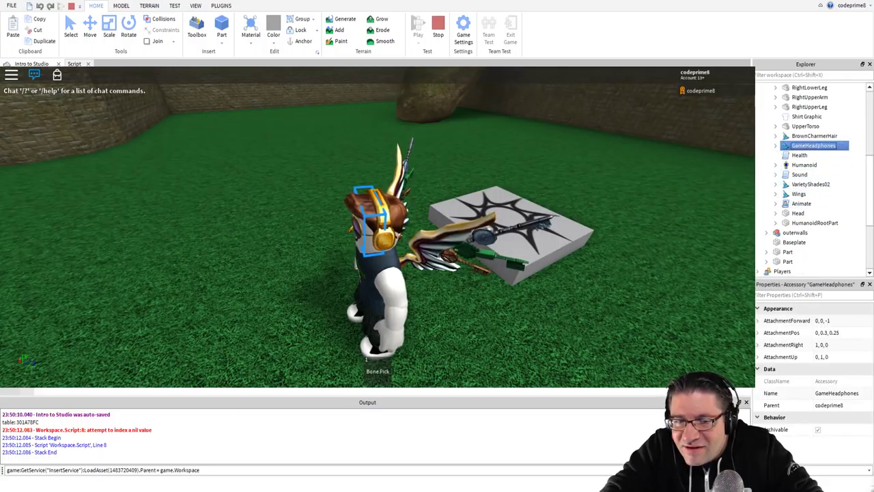
- View the character's headphones from behind and the side, and open the script at the line 8 error reported in the output
right_click_drag(602, 168, 602, 169)
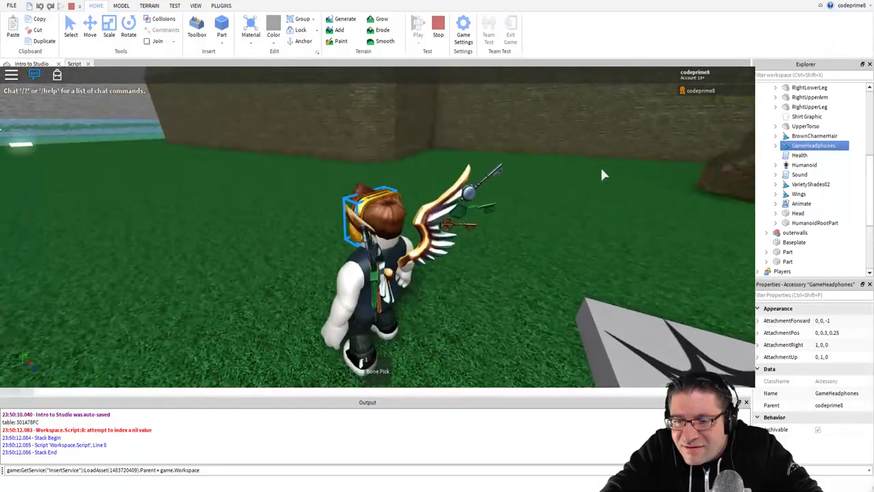
right_click_drag(553, 180, 552, 181)
key("w")
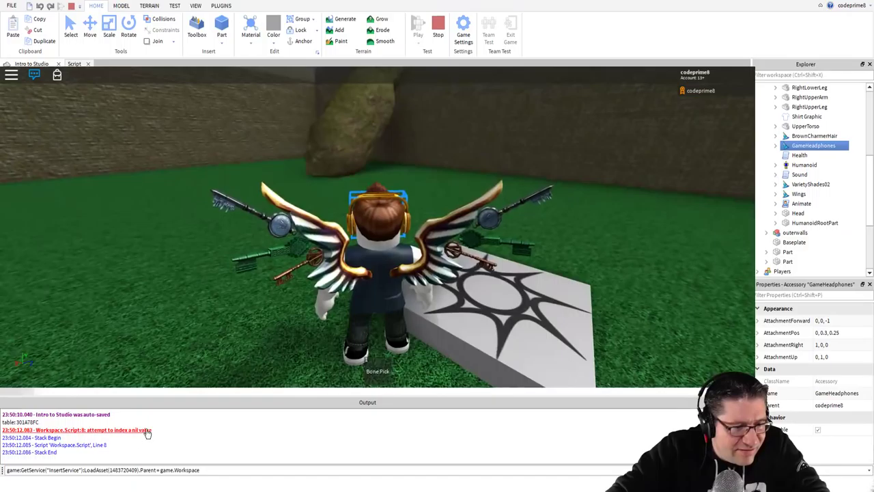
left_click(126, 431)
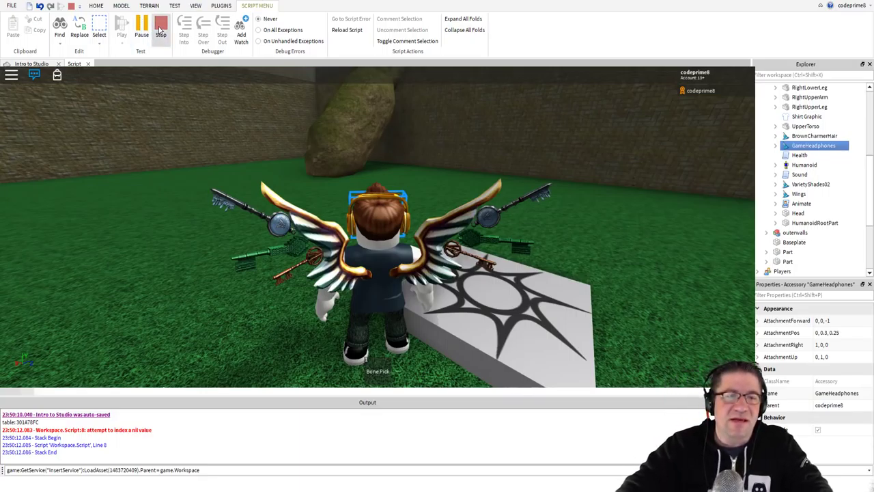
- Stop the playtest, start a new one, and walk the character off the spawn pad to view its headgear from the side
left_click(161, 28)
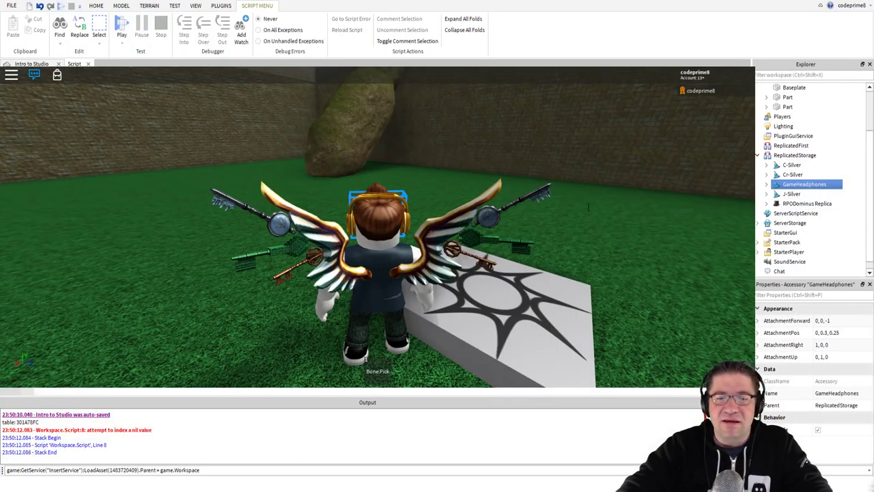
left_click(122, 25)
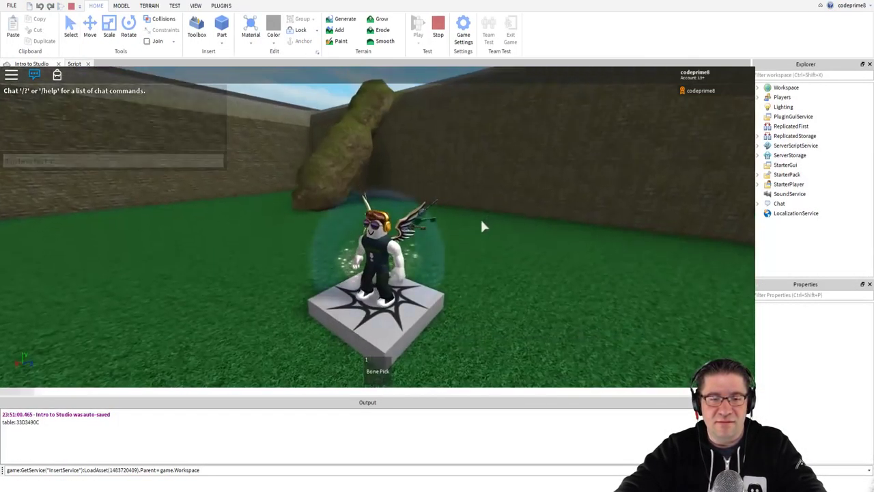
right_click_drag(481, 226, 480, 226)
key("s")
key("a")
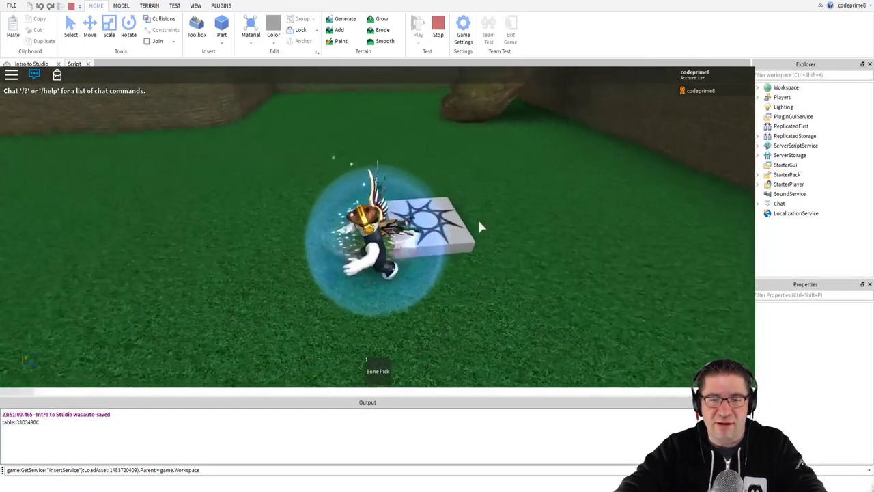
- Expand the player's character model in Workspace, select the second GameHeadphones accessory, and view it on the character from the front
left_click(758, 97)
left_click(782, 97)
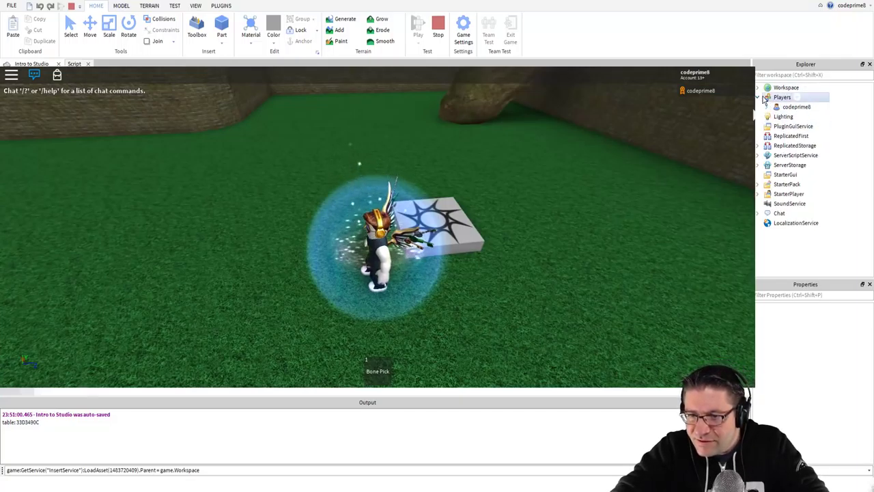
left_click(759, 97)
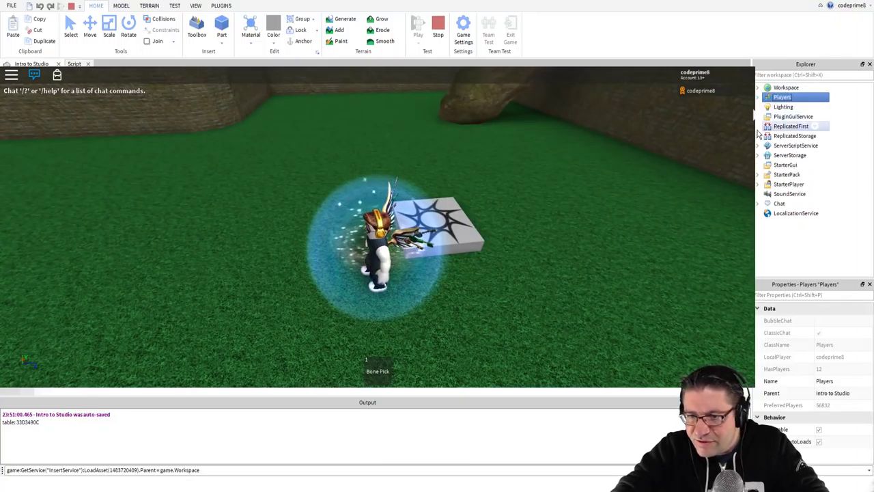
left_click(758, 88)
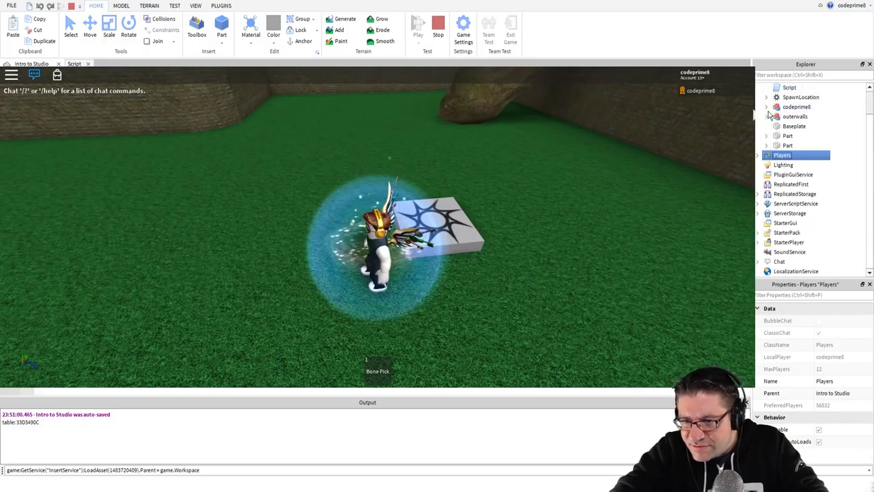
left_click(767, 106)
scroll(804, 145, "up", 5)
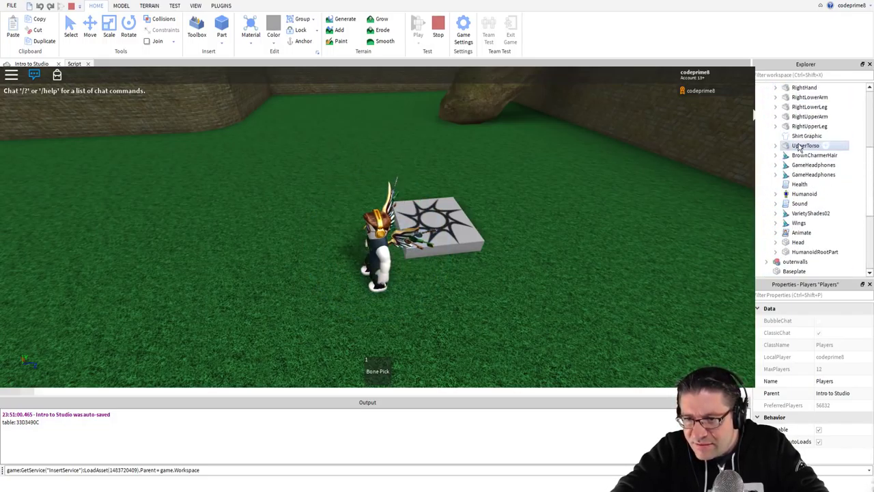
left_click(812, 175)
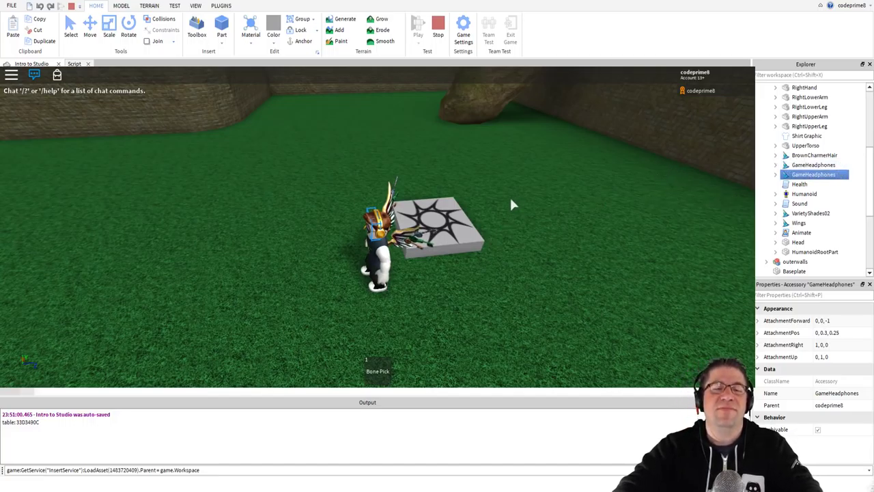
key("s")
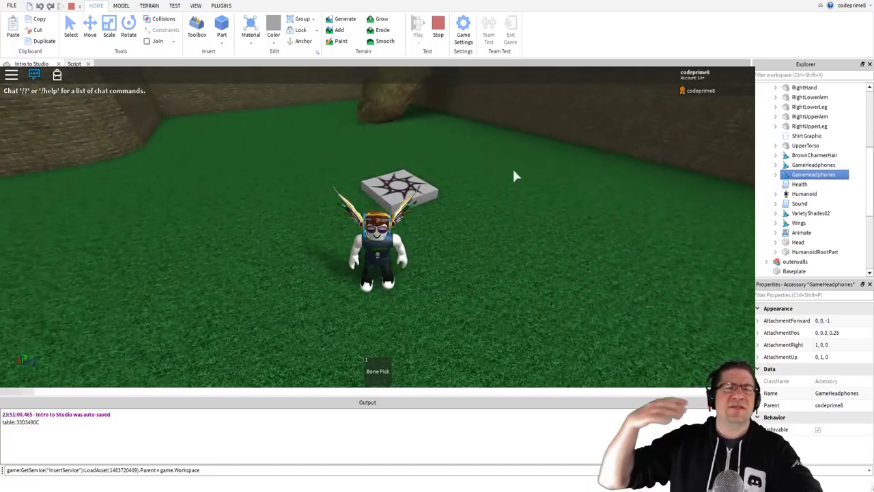